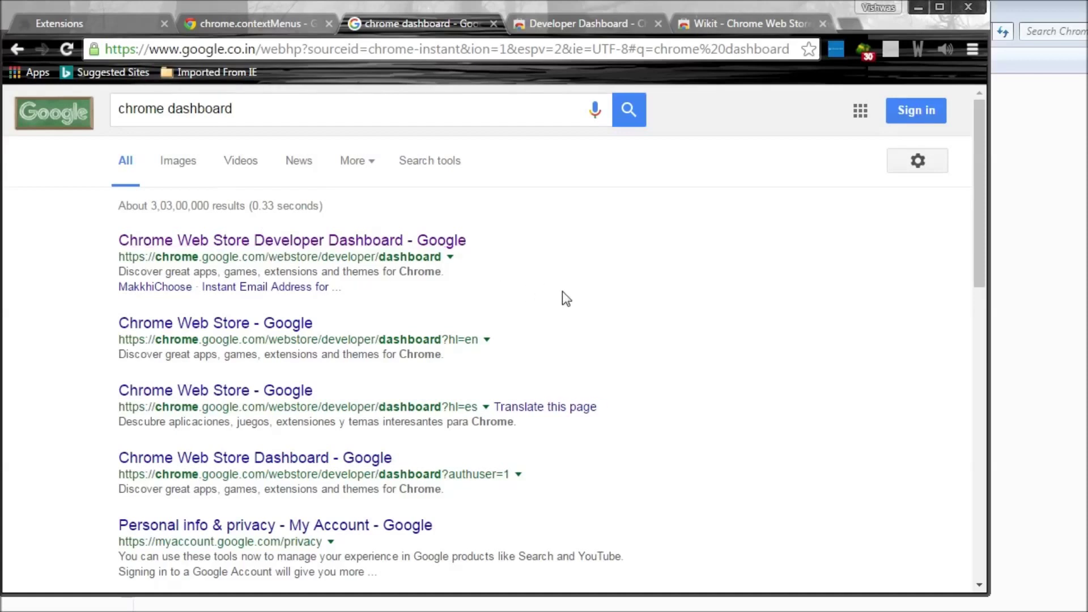
- Open the Developer Dashboard and look over its listings and the account section
{"action": "left_click", "coordinate": [562, 25]}
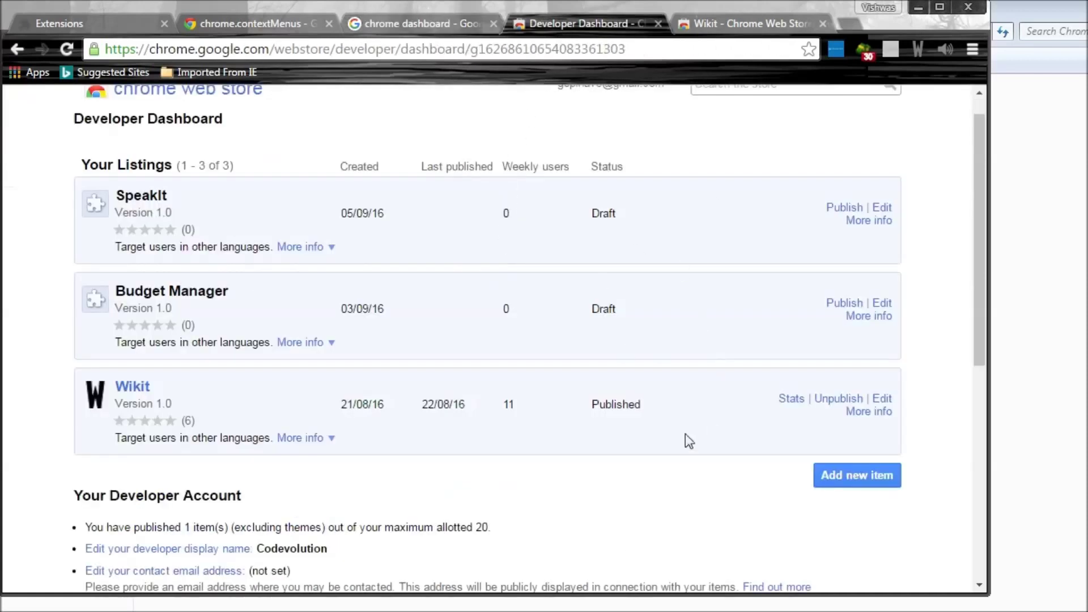
{"action": "scroll", "coordinate": [688, 408], "scroll_direction": "down", "scroll_amount": 3}
{"action": "scroll", "coordinate": [687, 388], "scroll_direction": "up", "scroll_amount": 3}
{"action": "scroll", "coordinate": [190, 425], "scroll_direction": "down", "scroll_amount": 8}
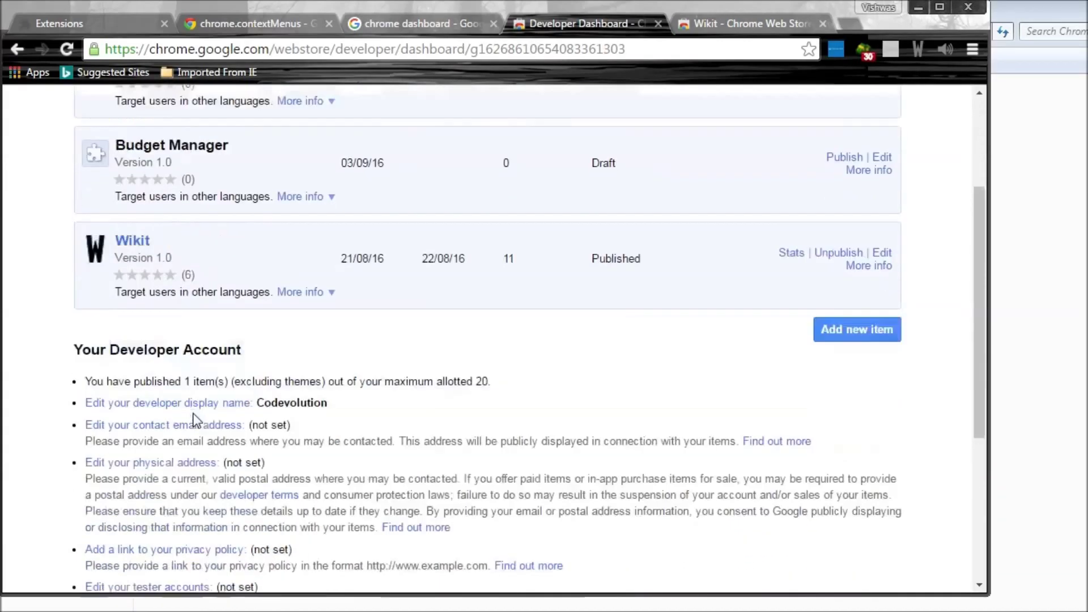
{"action": "scroll", "coordinate": [252, 476], "scroll_direction": "up", "scroll_amount": 4}
{"action": "scroll", "coordinate": [363, 385], "scroll_direction": "down", "scroll_amount": 2}
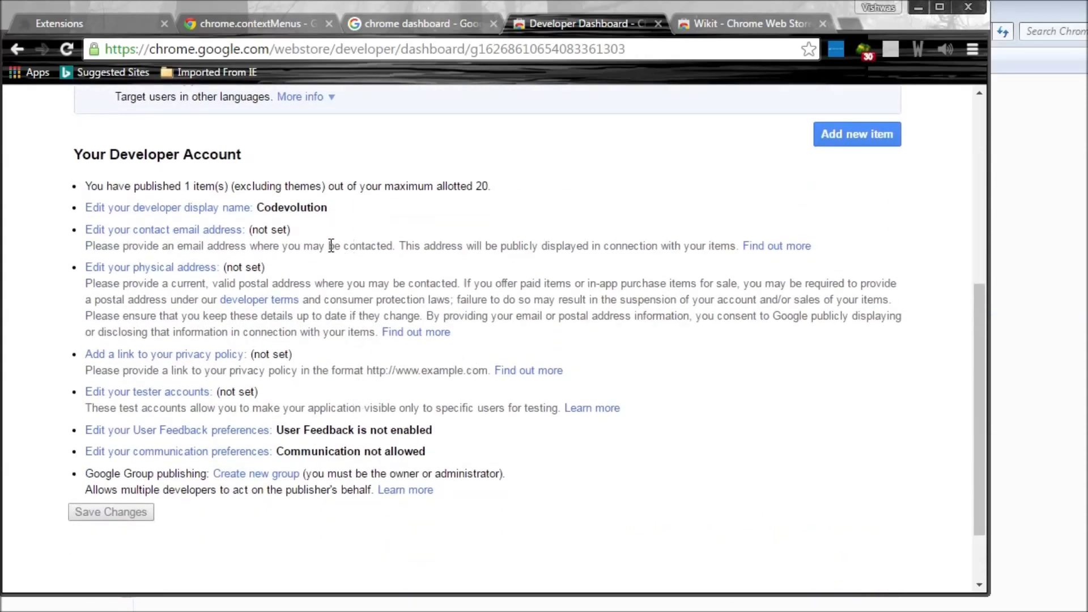
- Compare the developer display name with the publisher name shown on the Wikit store listing
{"action": "double_click", "coordinate": [304, 207]}
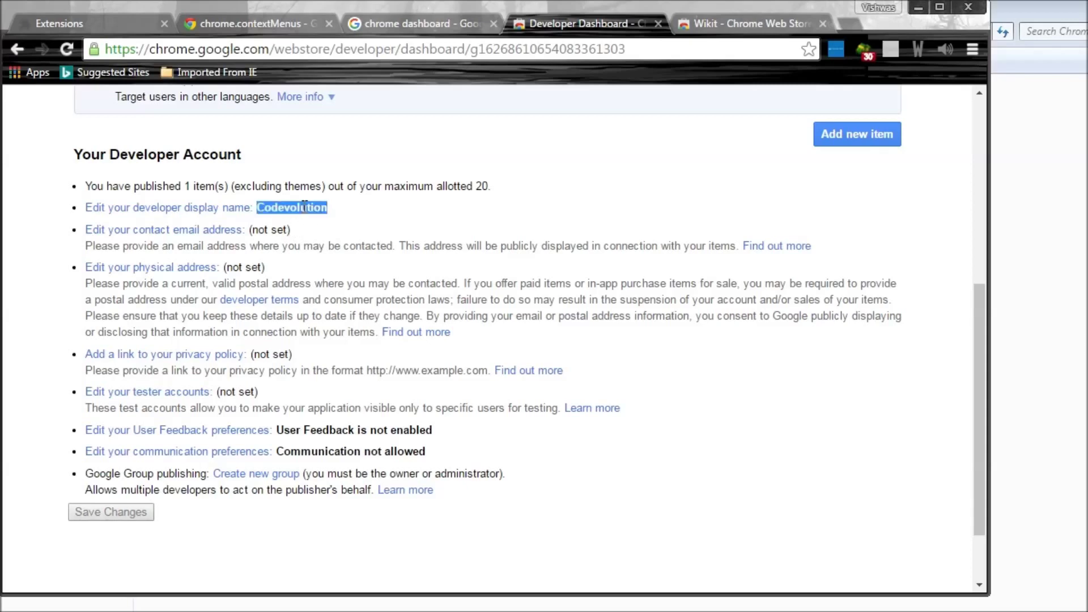
{"action": "left_click", "coordinate": [343, 213]}
{"action": "left_click", "coordinate": [793, 23]}
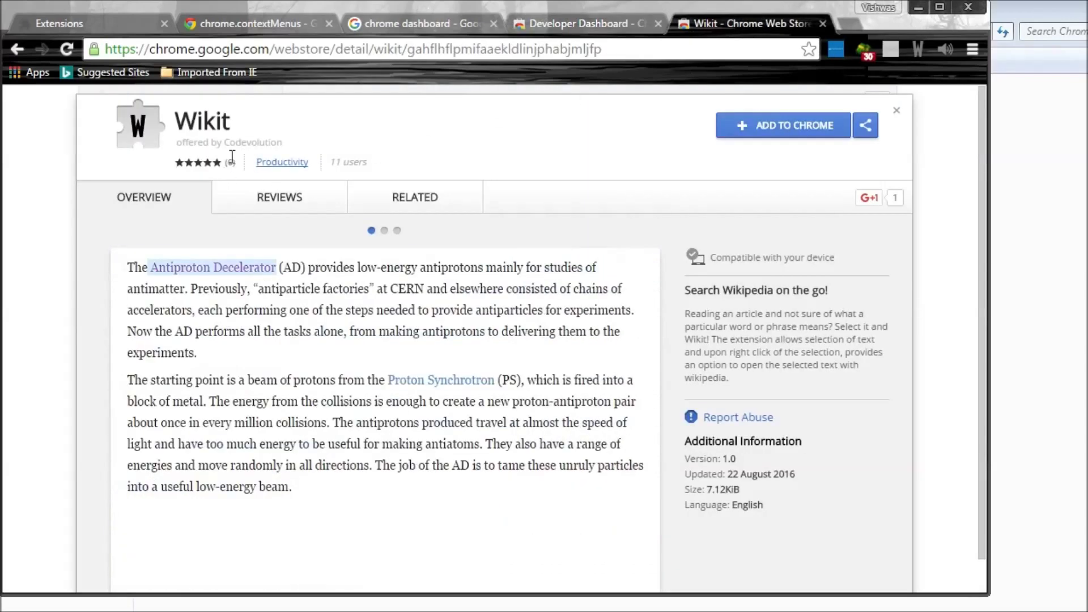
{"action": "double_click", "coordinate": [246, 142]}
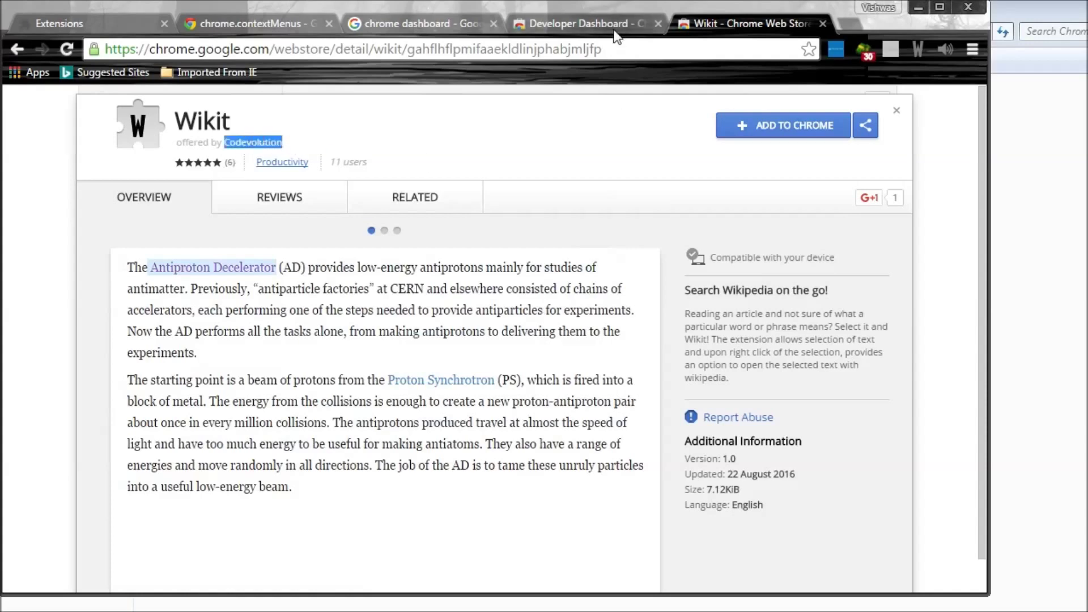
{"action": "left_click", "coordinate": [589, 23]}
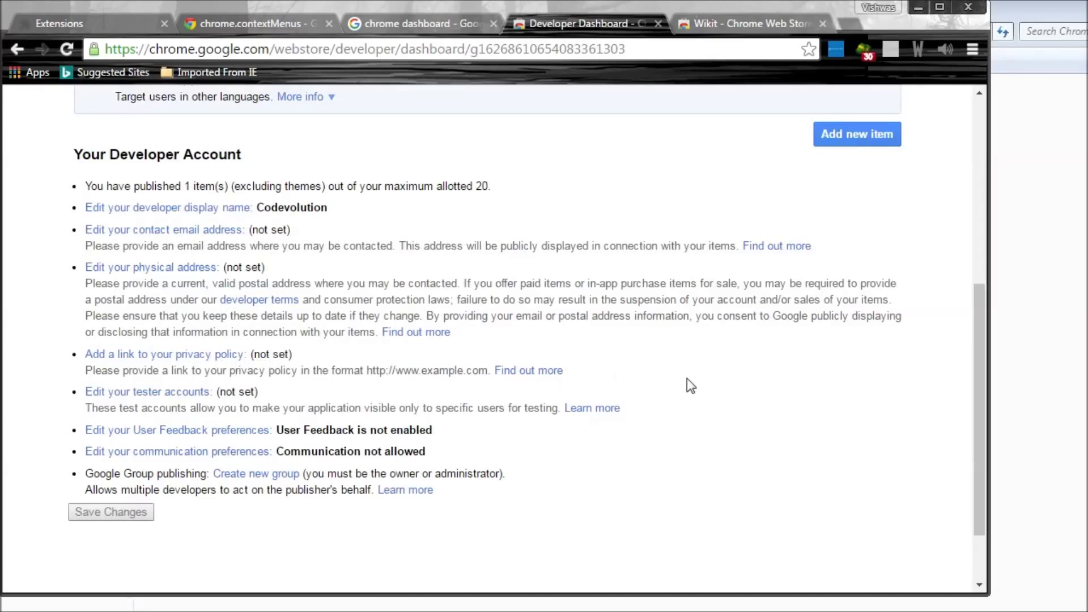
- Start a new item and read the ZIP package requirements on the upload page
{"action": "left_click", "coordinate": [862, 146]}
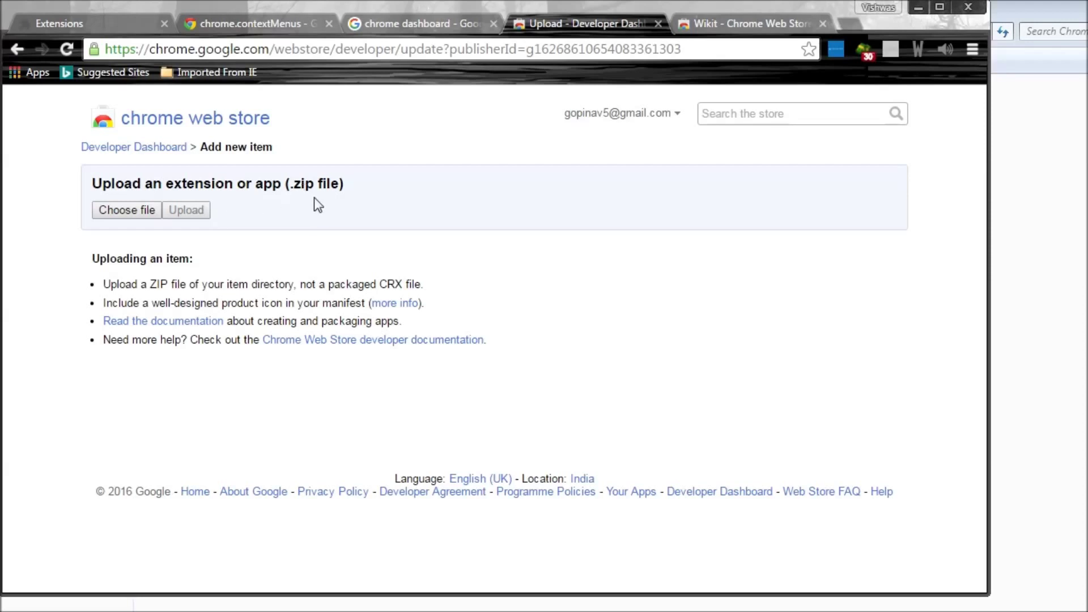
{"action": "left_click_drag", "start_coordinate": [119, 284], "coordinate": [442, 286]}
{"action": "left_click", "coordinate": [443, 287]}
{"action": "key", "text": "alt+Tab"}
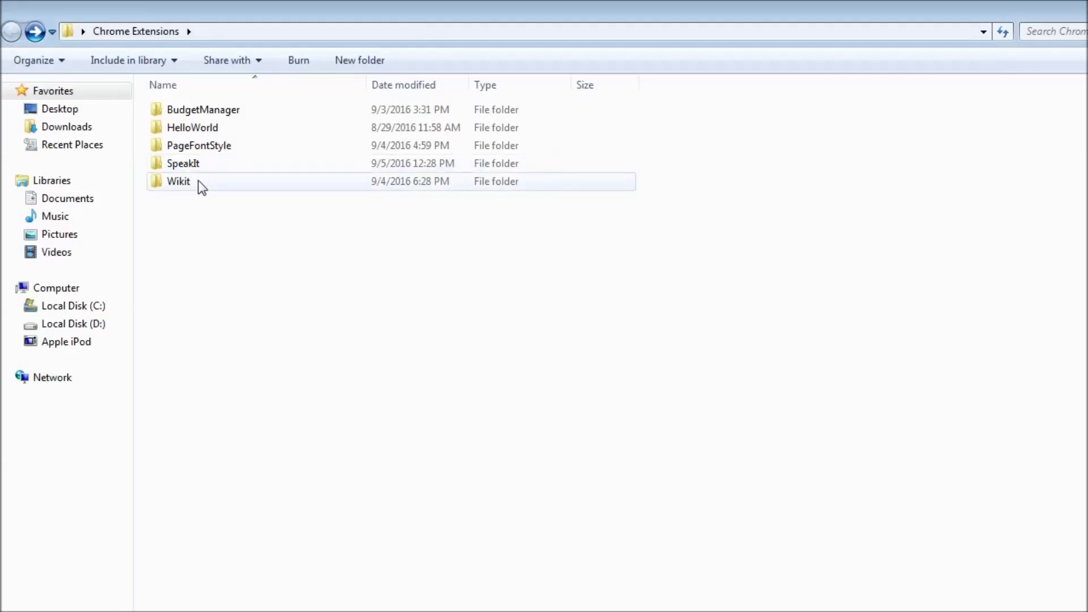
- Compress the HelloWorld folder into HelloWorld.zip with 7-Zip's Add to archive option
{"action": "right_click", "coordinate": [196, 132]}
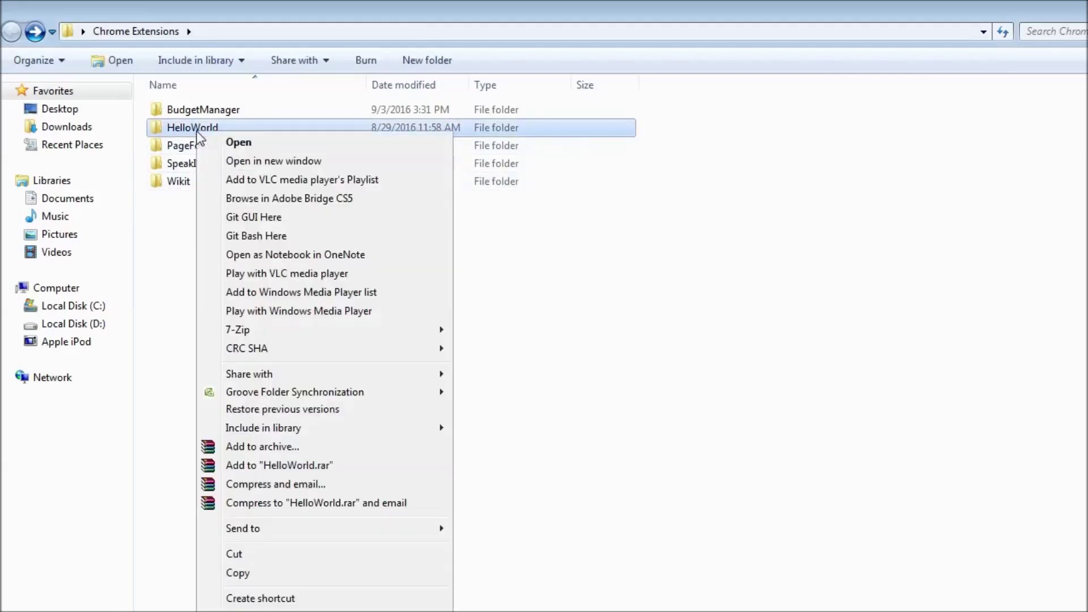
{"action": "mouse_move", "coordinate": [340, 330]}
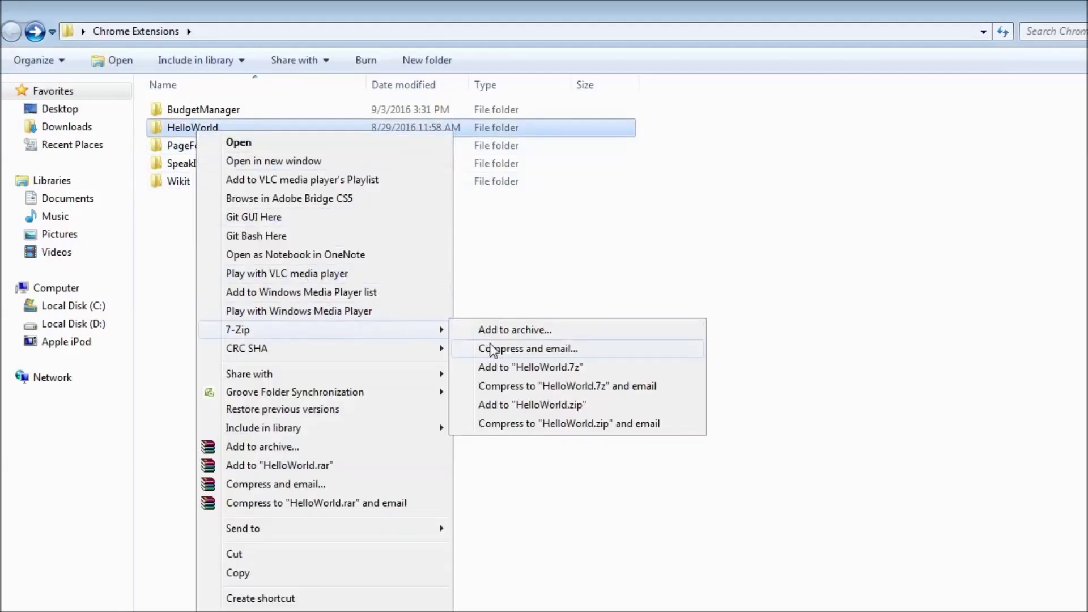
{"action": "left_click", "coordinate": [529, 403]}
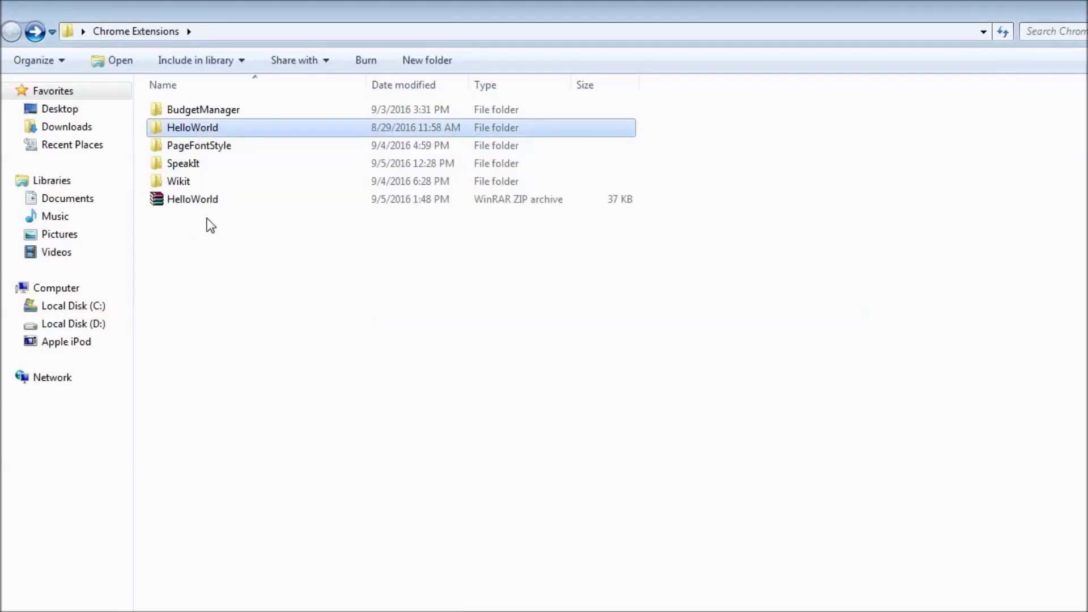
{"action": "key", "text": "alt+Tab"}
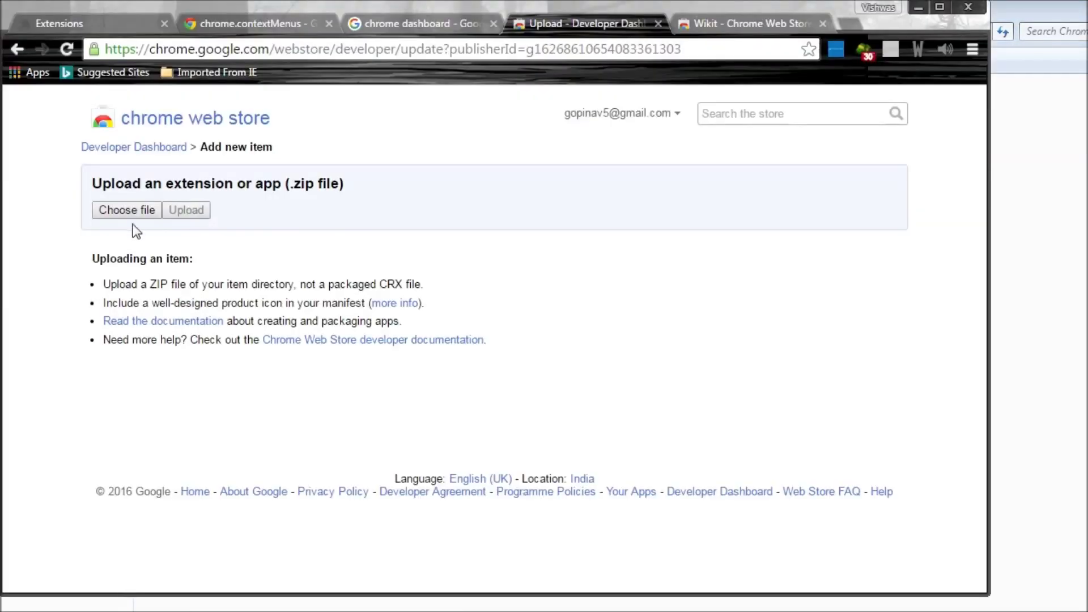
- Choose HelloWorld.zip as the package file and upload it to the store
{"action": "left_click", "coordinate": [127, 210]}
{"action": "left_click", "coordinate": [201, 209]}
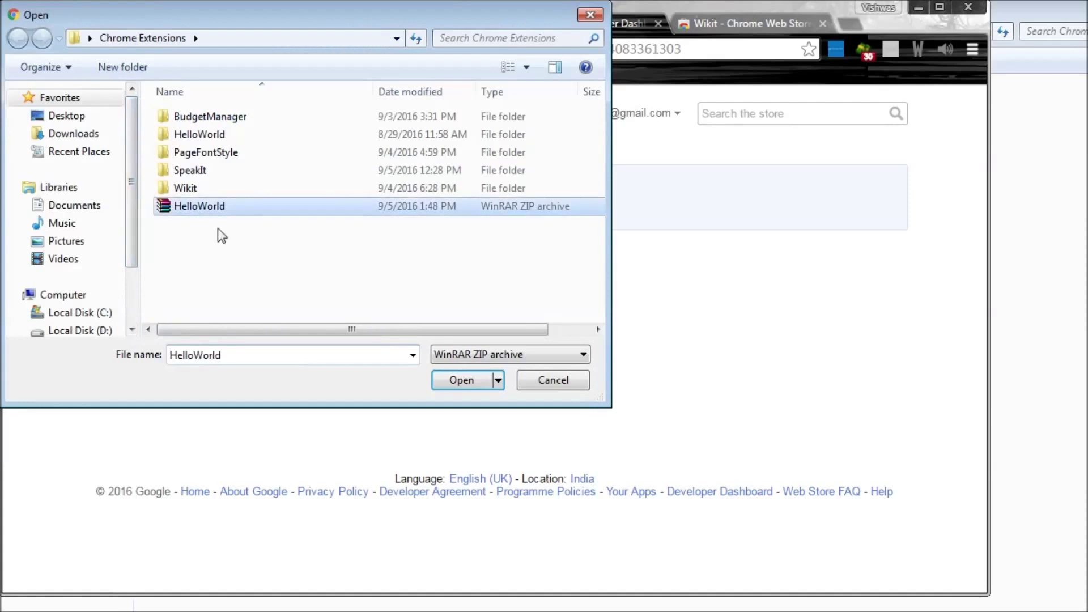
{"action": "left_click", "coordinate": [453, 381]}
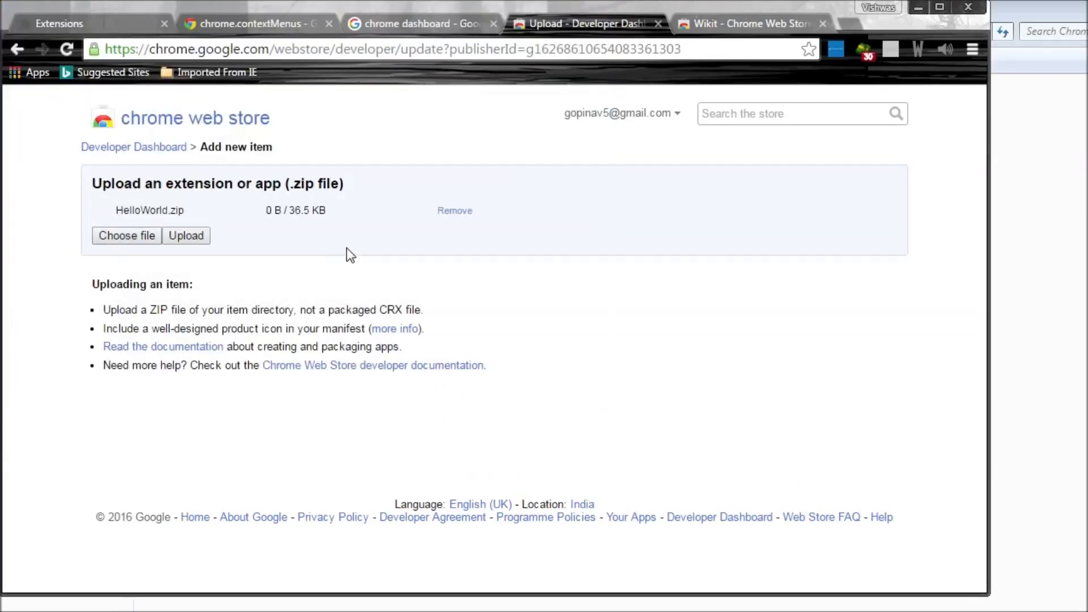
{"action": "left_click", "coordinate": [203, 237]}
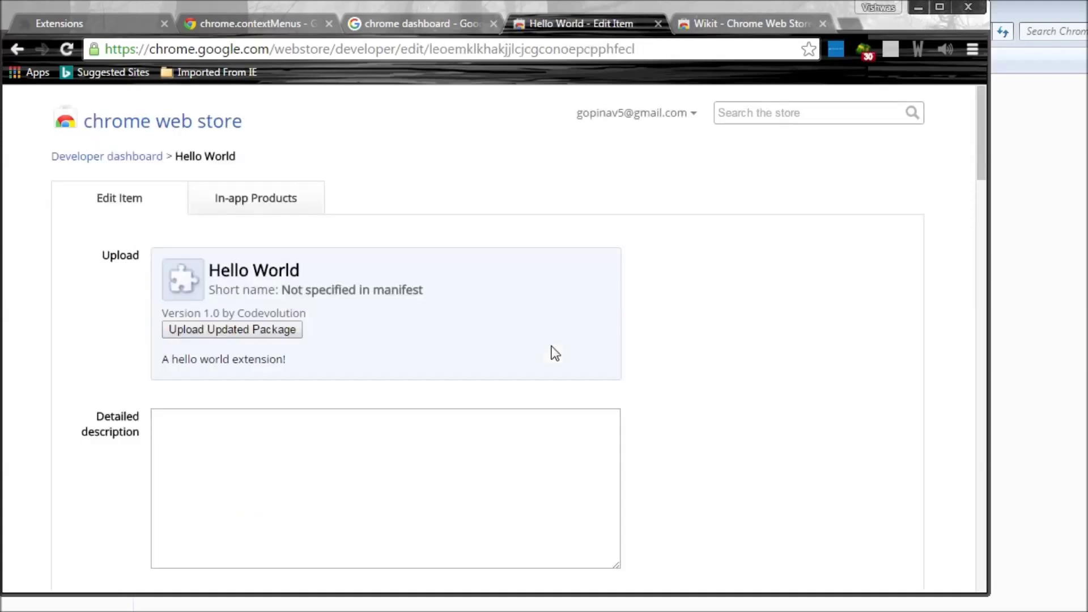
- Check the empty Detailed description field against the Wikit listing's description paragraph
{"action": "scroll", "coordinate": [555, 353], "scroll_direction": "down", "scroll_amount": 3}
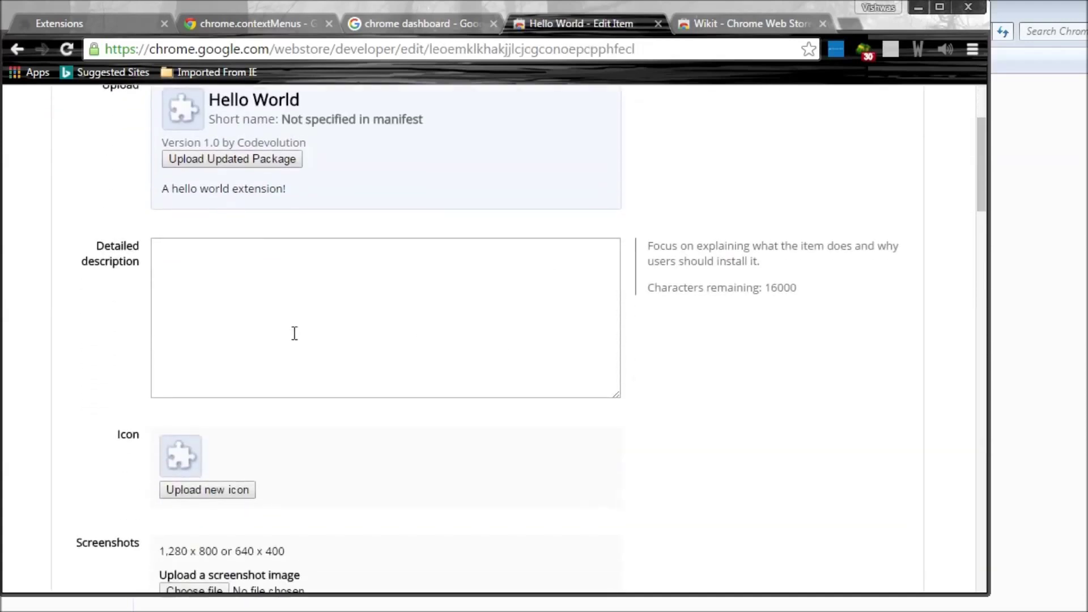
{"action": "left_click", "coordinate": [272, 294]}
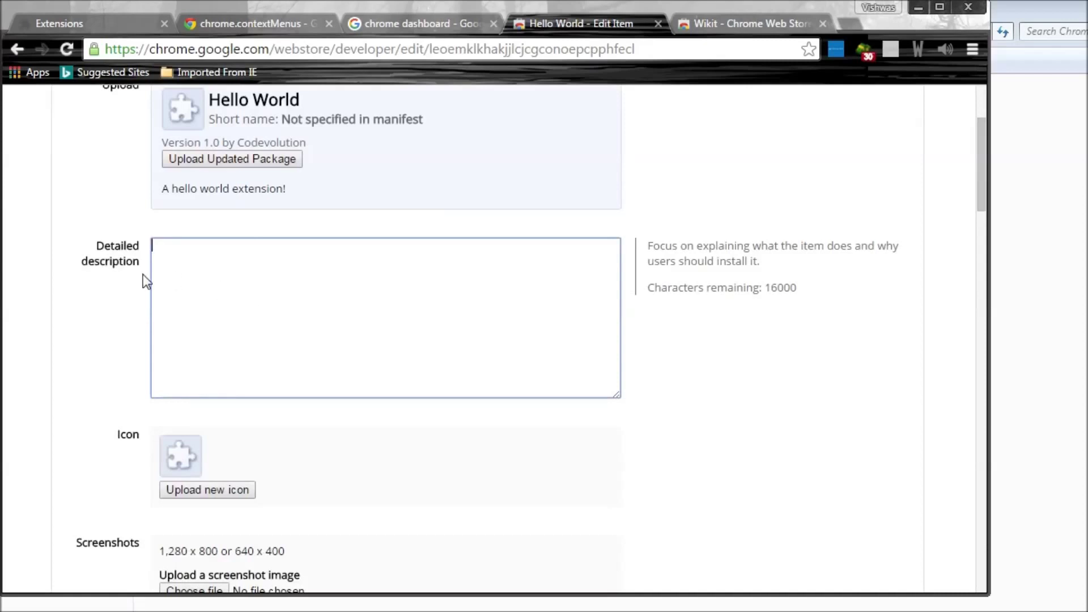
{"action": "left_click", "coordinate": [731, 23]}
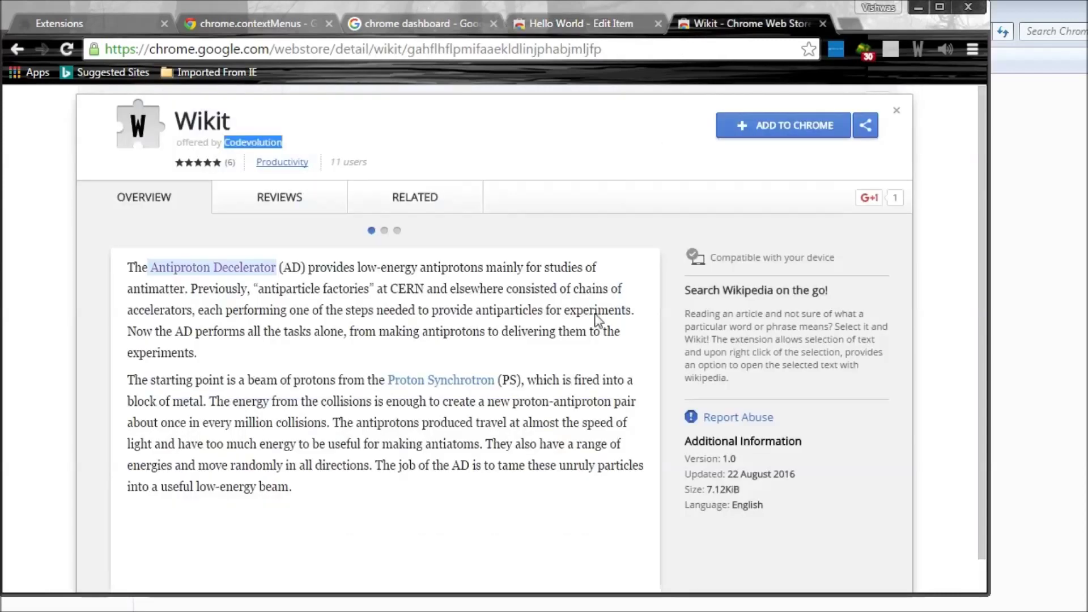
{"action": "left_click_drag", "start_coordinate": [685, 315], "coordinate": [734, 381]}
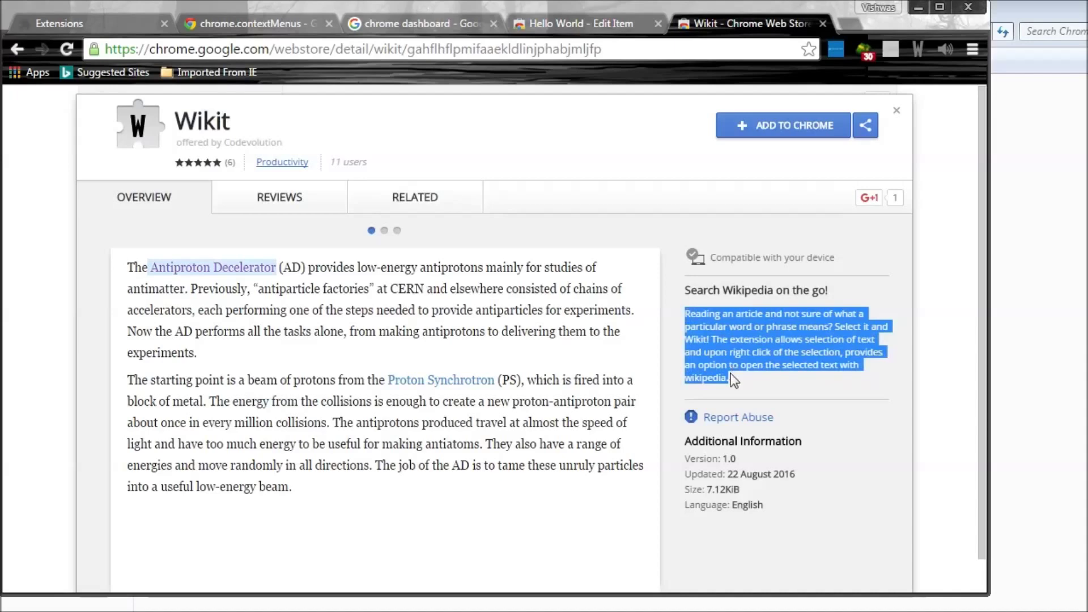
{"action": "left_click", "coordinate": [598, 22]}
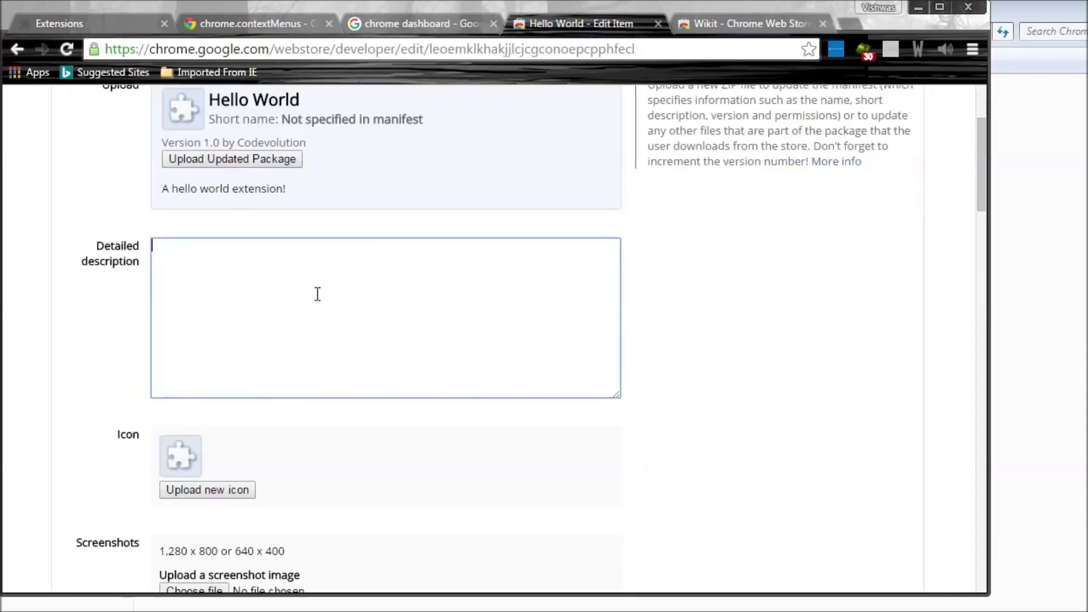
- Move on to the icon and screenshot fields, consulting the Wikit listing again
{"action": "scroll", "coordinate": [317, 294], "scroll_direction": "down", "scroll_amount": 3}
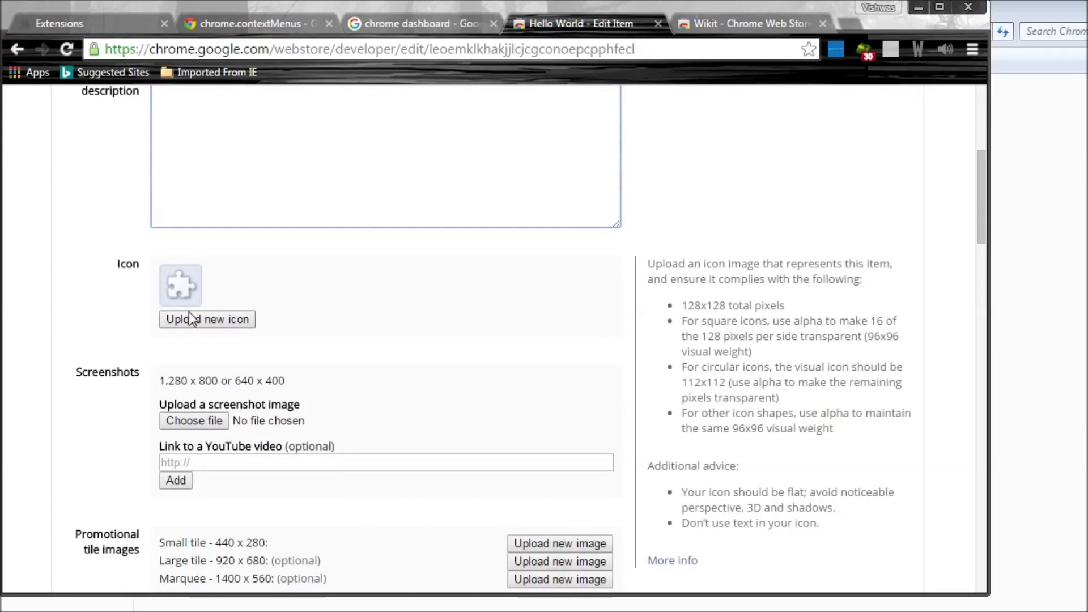
{"action": "left_click", "coordinate": [805, 18]}
{"action": "right_click", "coordinate": [295, 258]}
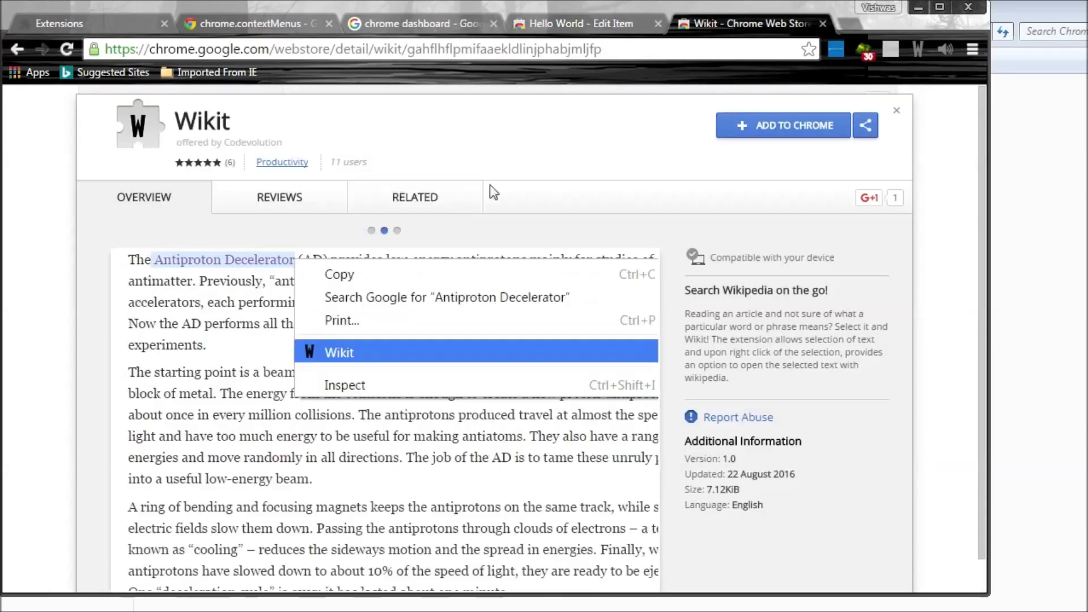
{"action": "left_click", "coordinate": [593, 21]}
{"action": "scroll", "coordinate": [503, 283], "scroll_direction": "down", "scroll_amount": 3}
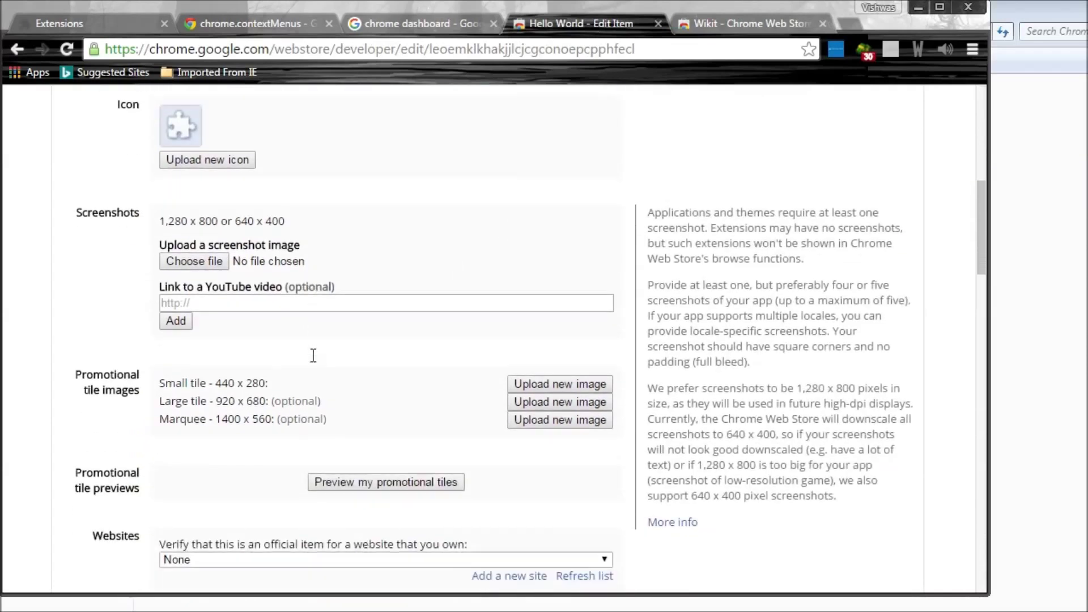
- Page through the three screenshots on the Wikit store listing
{"action": "left_click", "coordinate": [737, 23]}
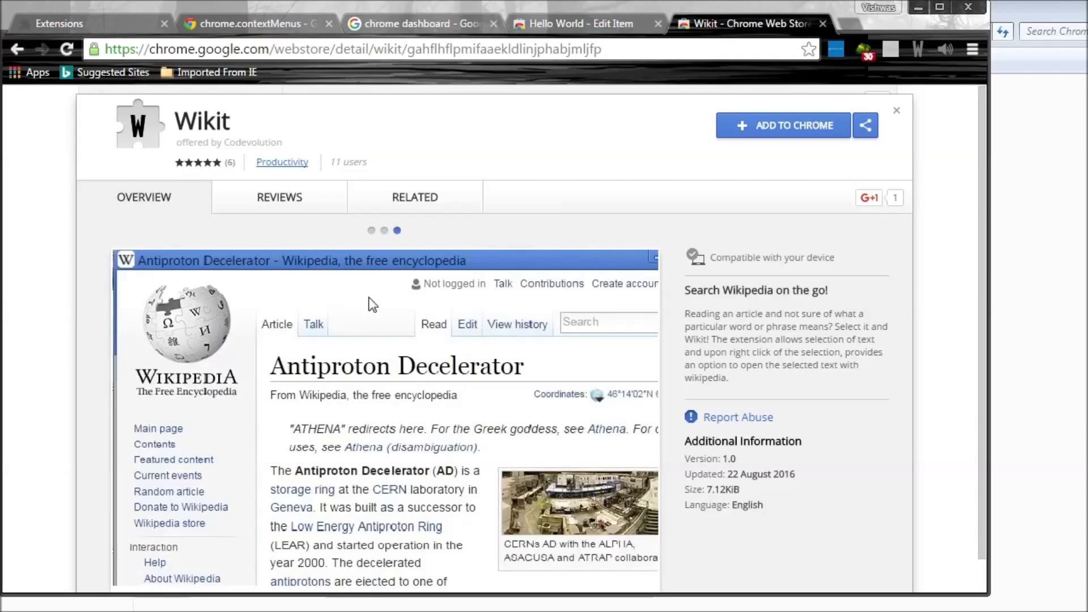
{"action": "left_click", "coordinate": [371, 231]}
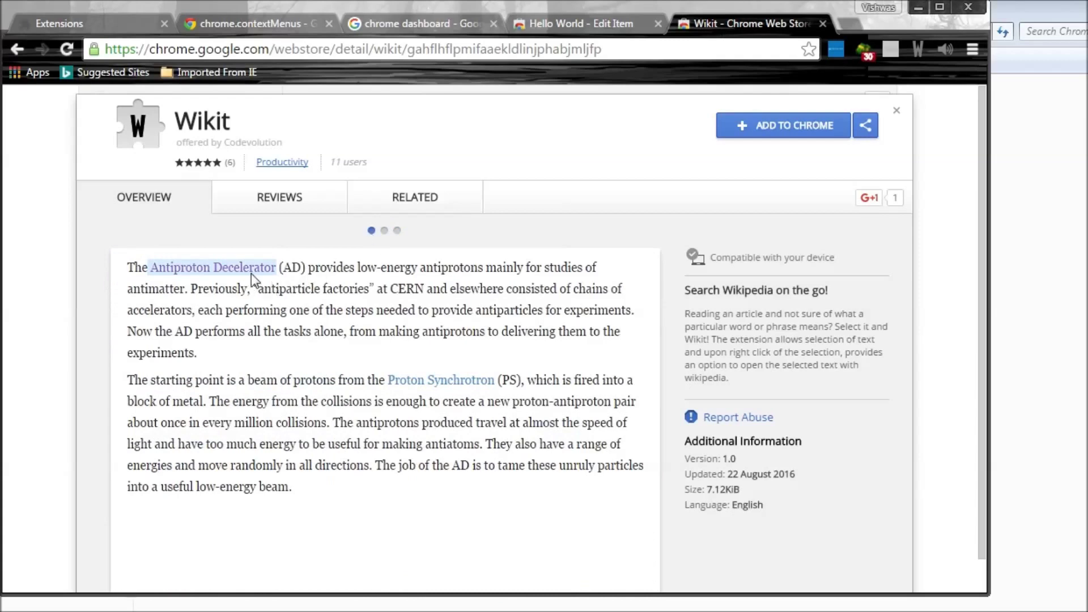
{"action": "left_click", "coordinate": [385, 232]}
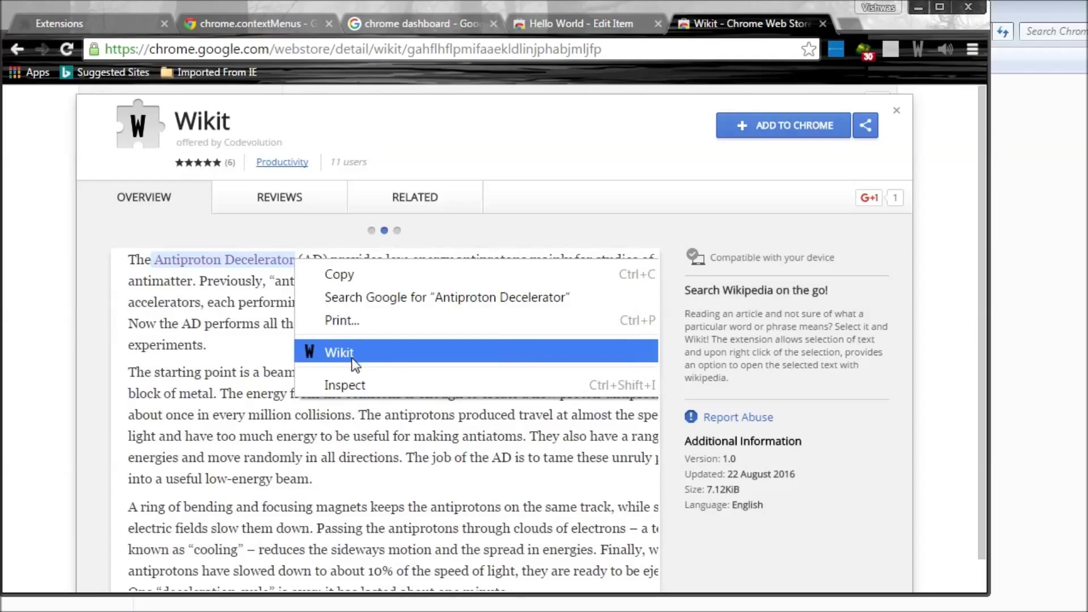
{"action": "left_click", "coordinate": [396, 231]}
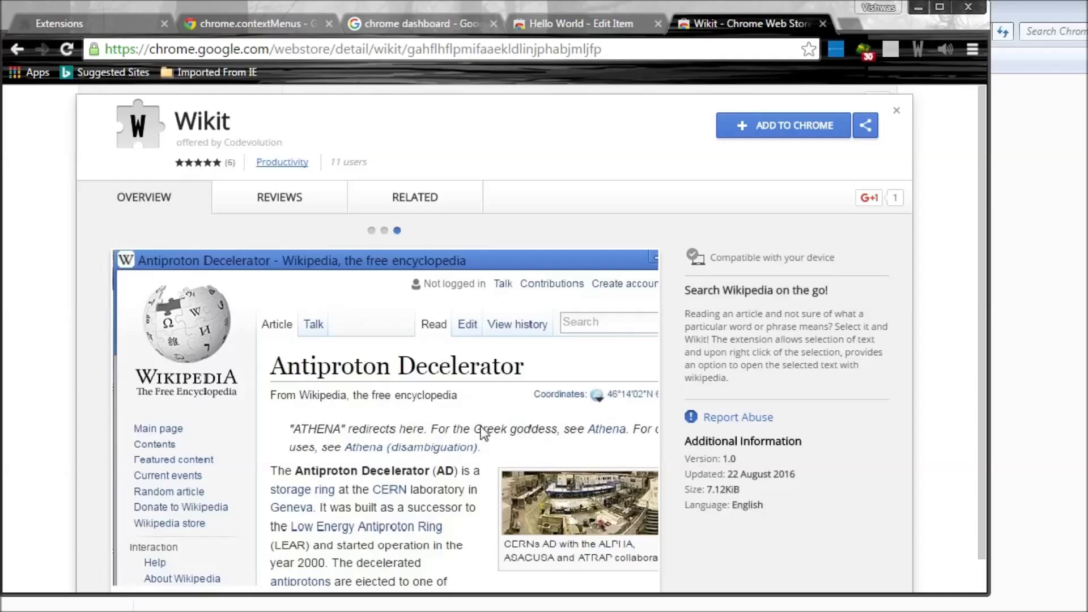
- Review the Hello World form's promotional tile images, website and category fields
{"action": "left_click", "coordinate": [577, 20]}
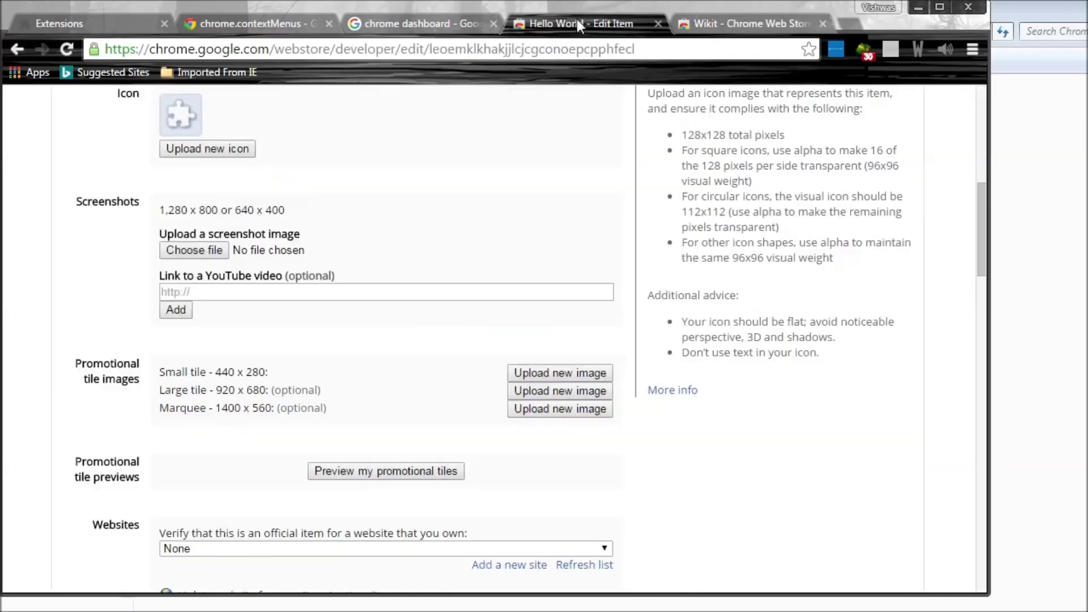
{"action": "scroll", "coordinate": [290, 278], "scroll_direction": "down", "scroll_amount": 3}
{"action": "mouse_move", "coordinate": [101, 204]}
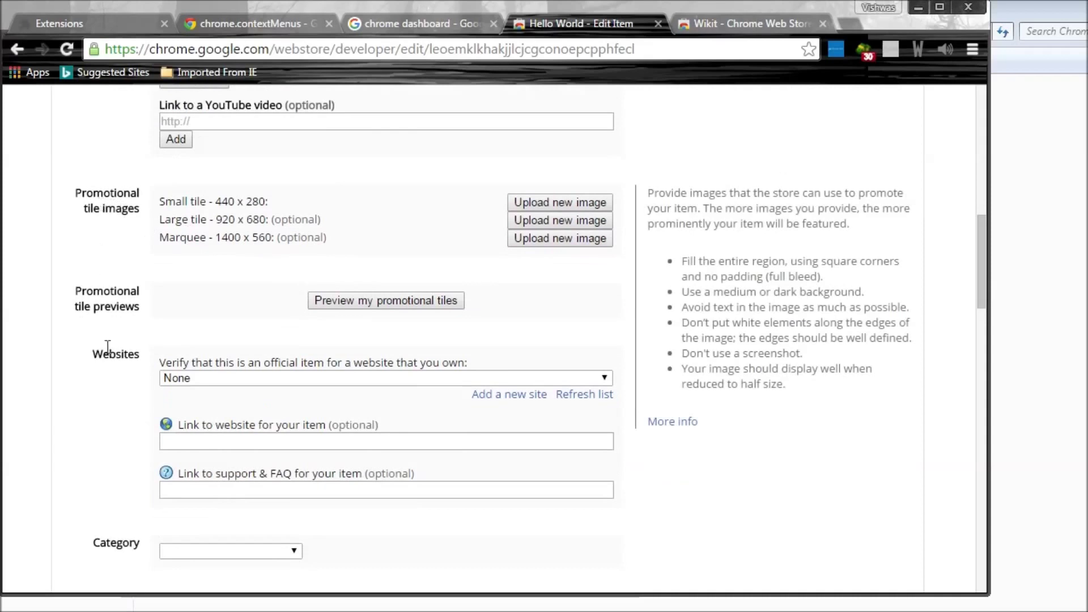
{"action": "scroll", "coordinate": [389, 335], "scroll_direction": "down", "scroll_amount": 3}
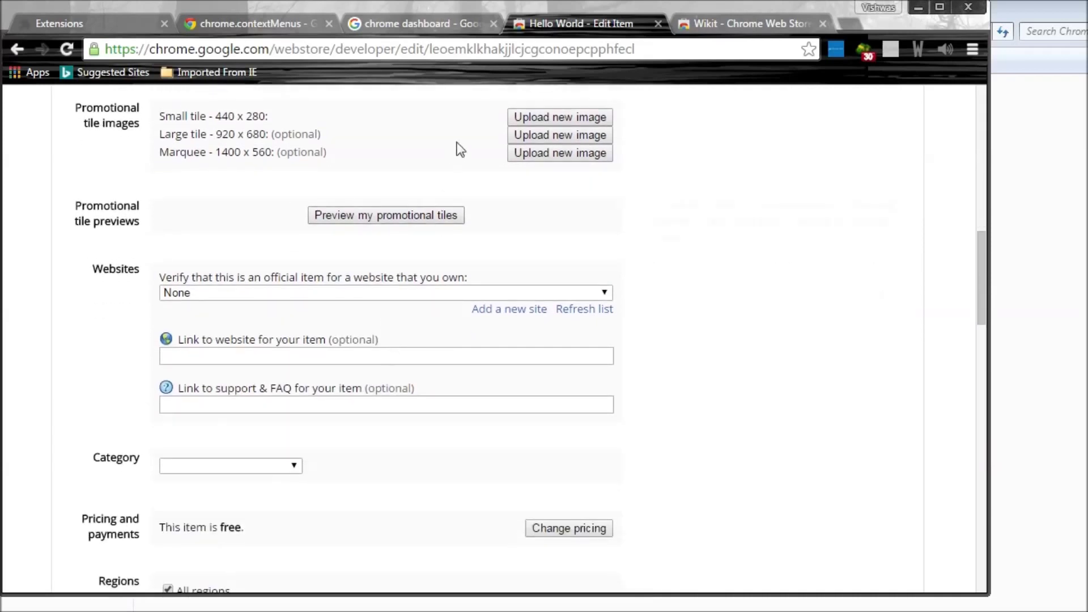
{"action": "scroll", "coordinate": [157, 263], "scroll_direction": "down", "scroll_amount": 2}
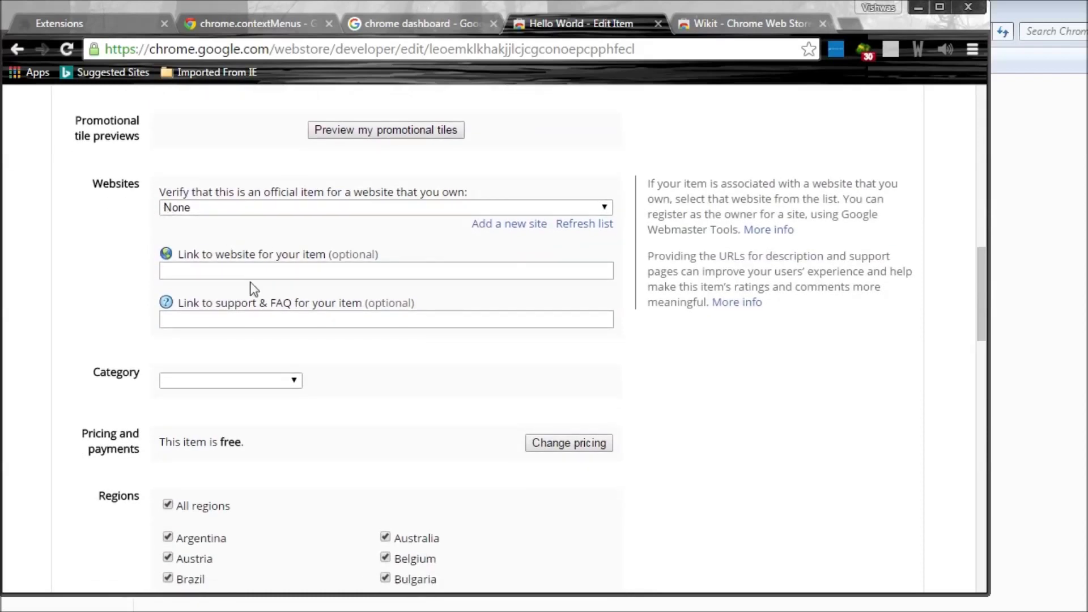
{"action": "scroll", "coordinate": [272, 292], "scroll_direction": "down", "scroll_amount": 2}
{"action": "scroll", "coordinate": [293, 298], "scroll_direction": "down", "scroll_amount": 2}
{"action": "left_click", "coordinate": [289, 209]}
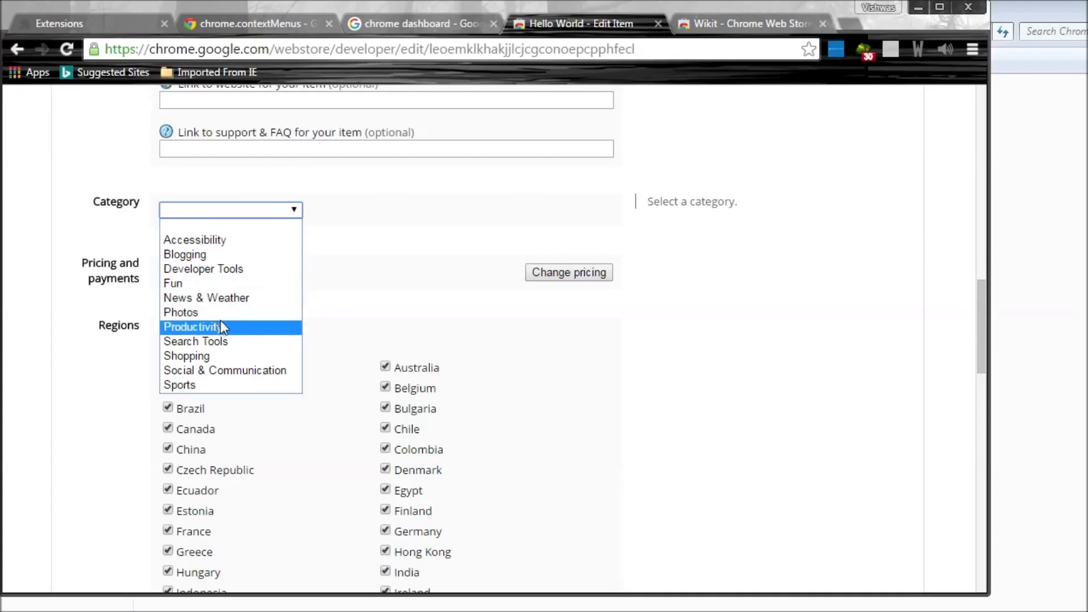
{"action": "left_click", "coordinate": [110, 308]}
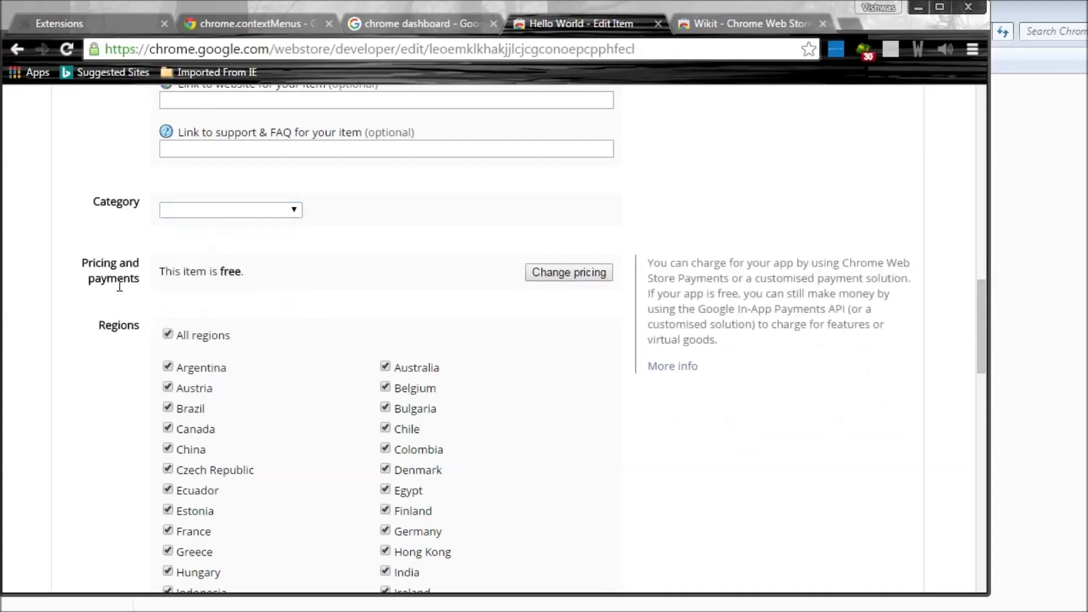
{"action": "scroll", "coordinate": [119, 285], "scroll_direction": "down", "scroll_amount": 1}
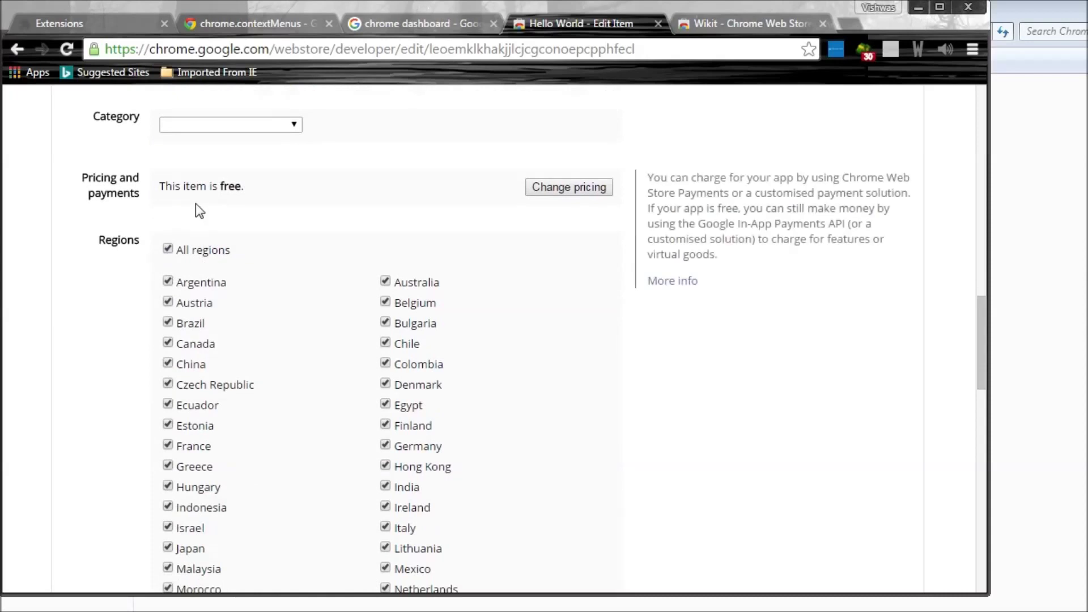
{"action": "scroll", "coordinate": [196, 205], "scroll_direction": "down", "scroll_amount": 1}
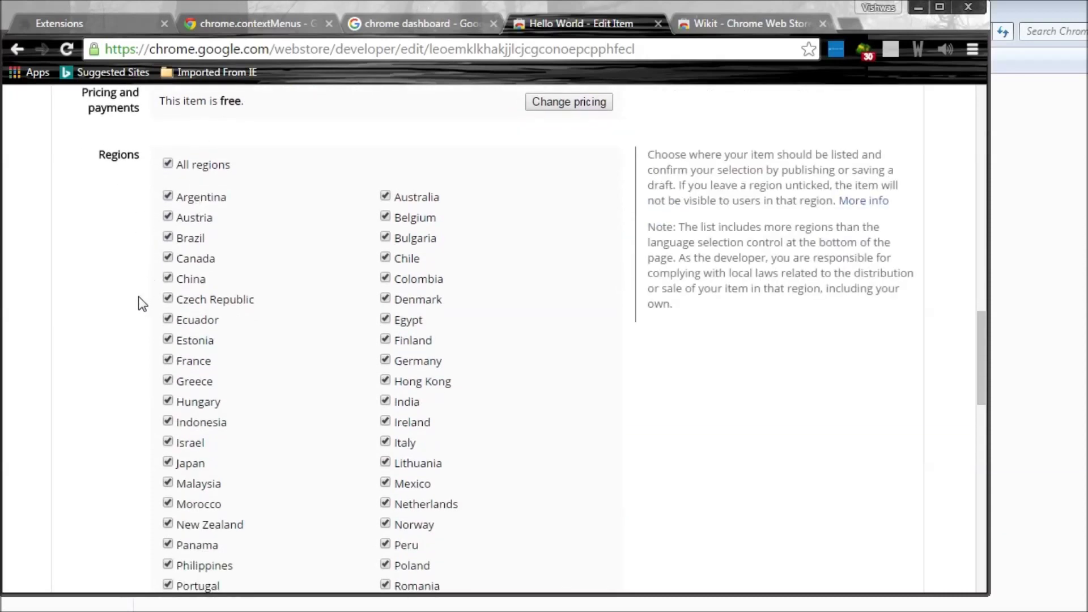
{"action": "scroll", "coordinate": [136, 306], "scroll_direction": "down", "scroll_amount": 4}
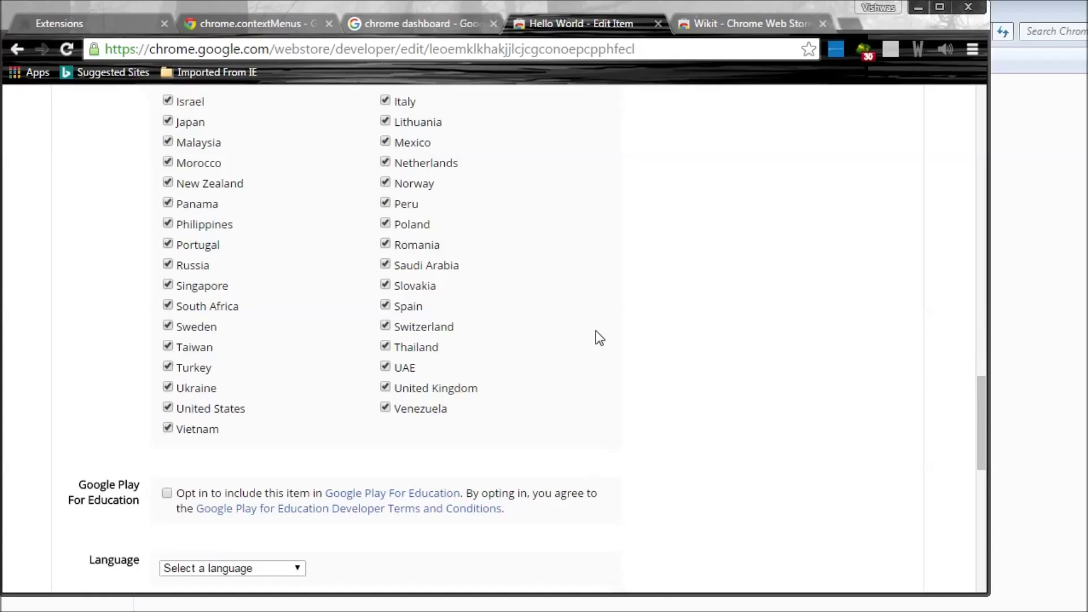
{"action": "scroll", "coordinate": [597, 331], "scroll_direction": "down", "scroll_amount": 3}
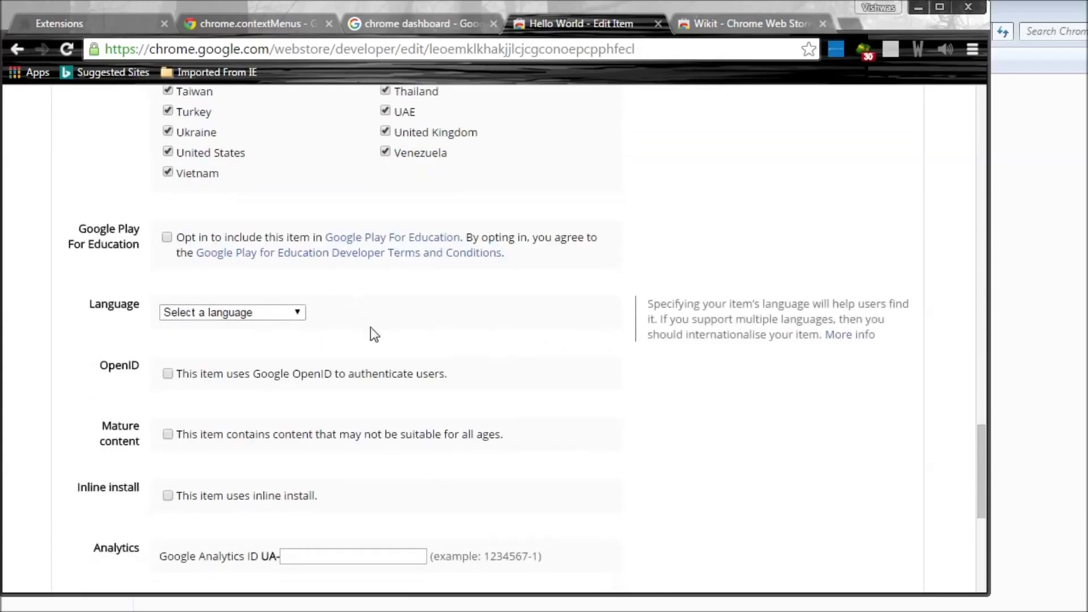
{"action": "scroll", "coordinate": [374, 335], "scroll_direction": "down", "scroll_amount": 1}
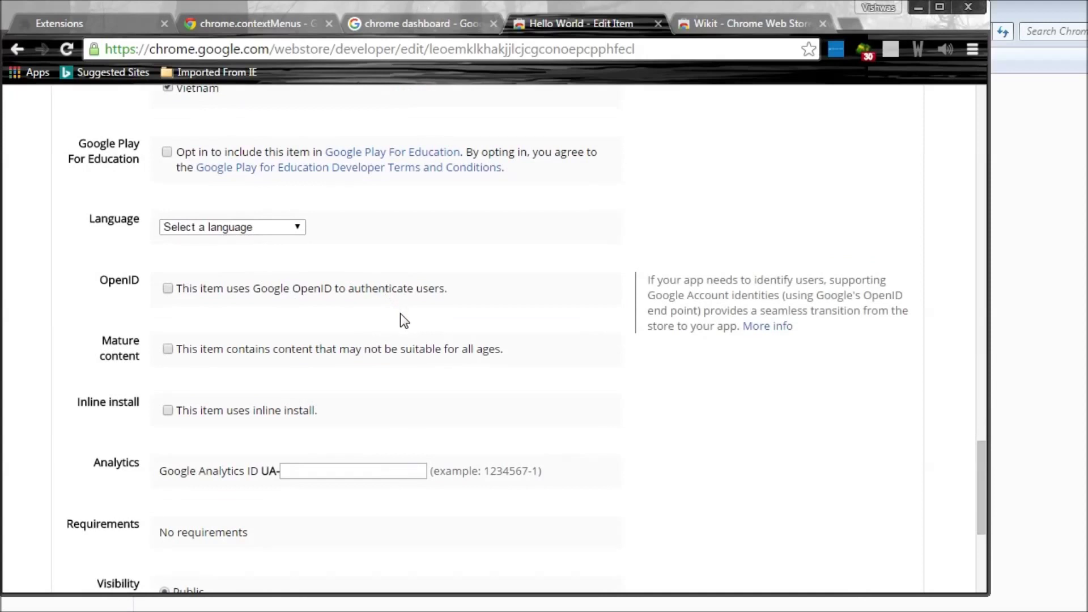
{"action": "scroll", "coordinate": [403, 318], "scroll_direction": "down", "scroll_amount": 2}
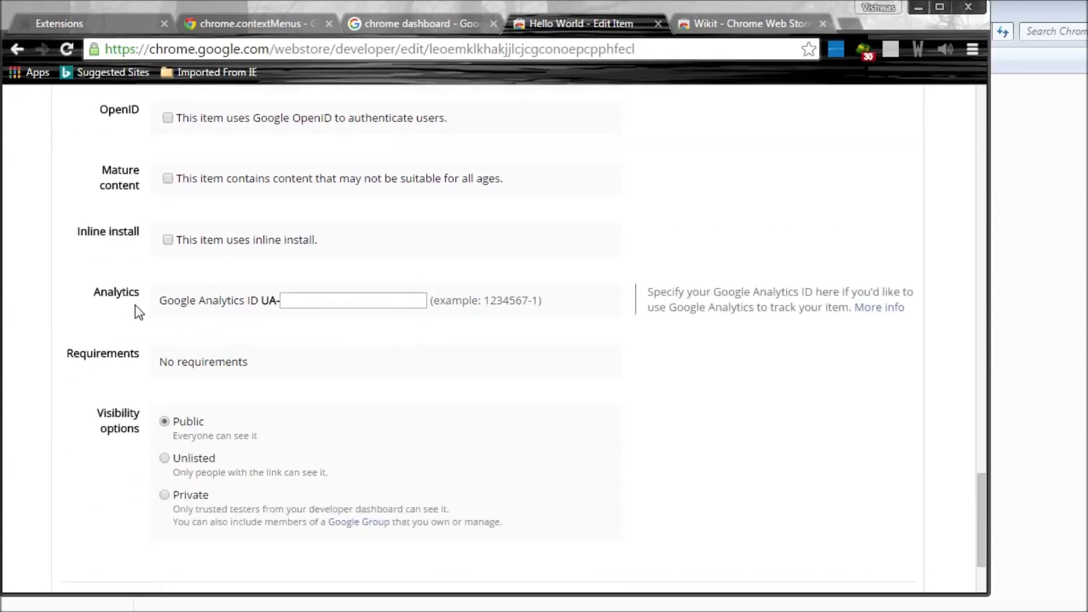
{"action": "scroll", "coordinate": [341, 299], "scroll_direction": "down", "scroll_amount": 1}
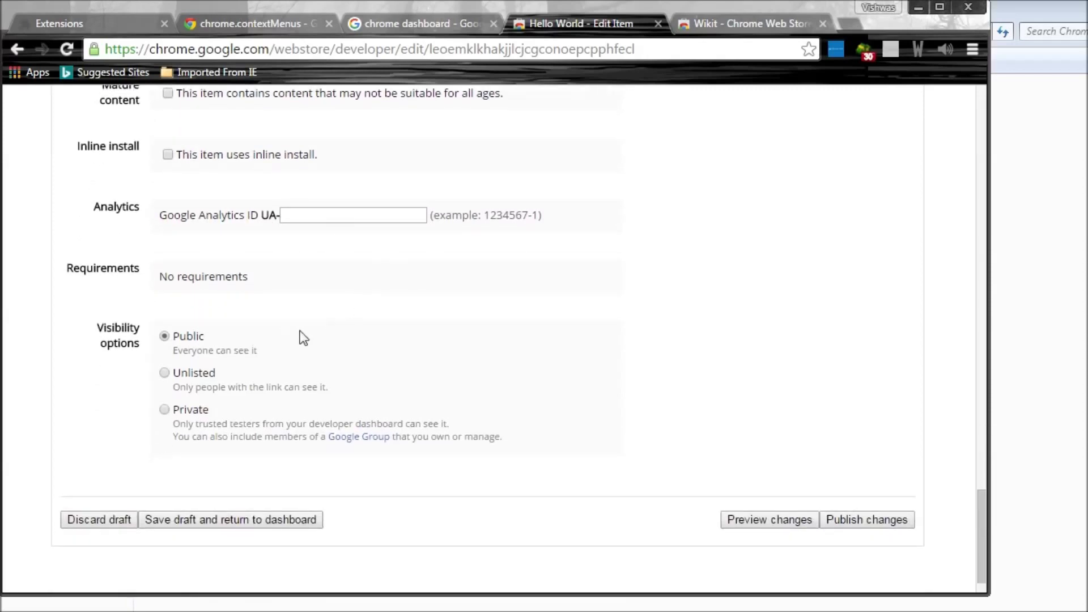
{"action": "scroll", "coordinate": [129, 323], "scroll_direction": "down", "scroll_amount": 1}
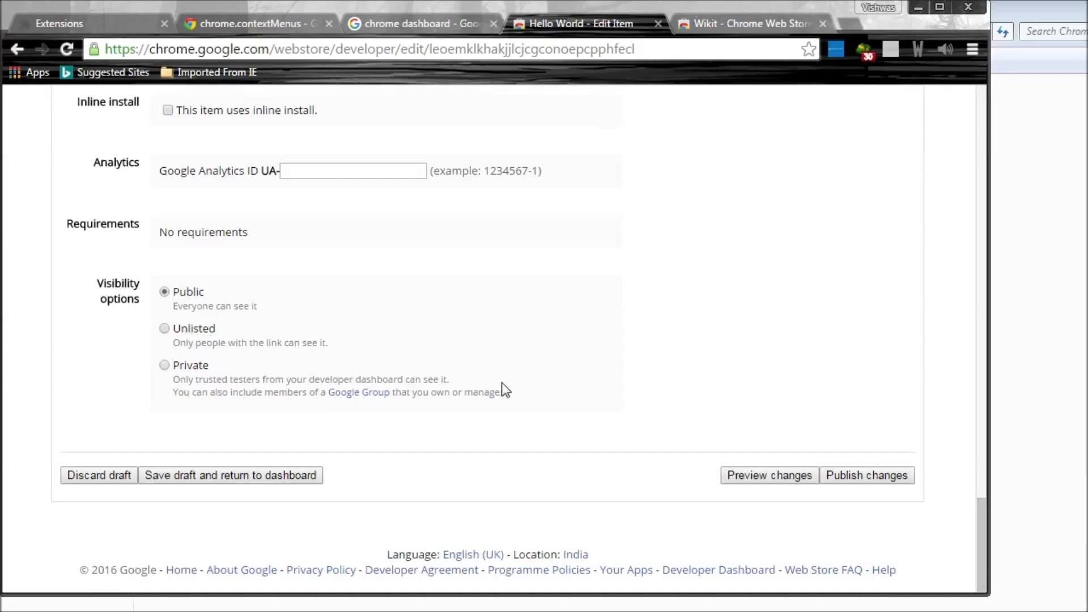
{"action": "scroll", "coordinate": [372, 410], "scroll_direction": "up", "scroll_amount": 15}
- Focus the Detailed description box on the Hello World form
{"action": "scroll", "coordinate": [432, 433], "scroll_direction": "up", "scroll_amount": 10}
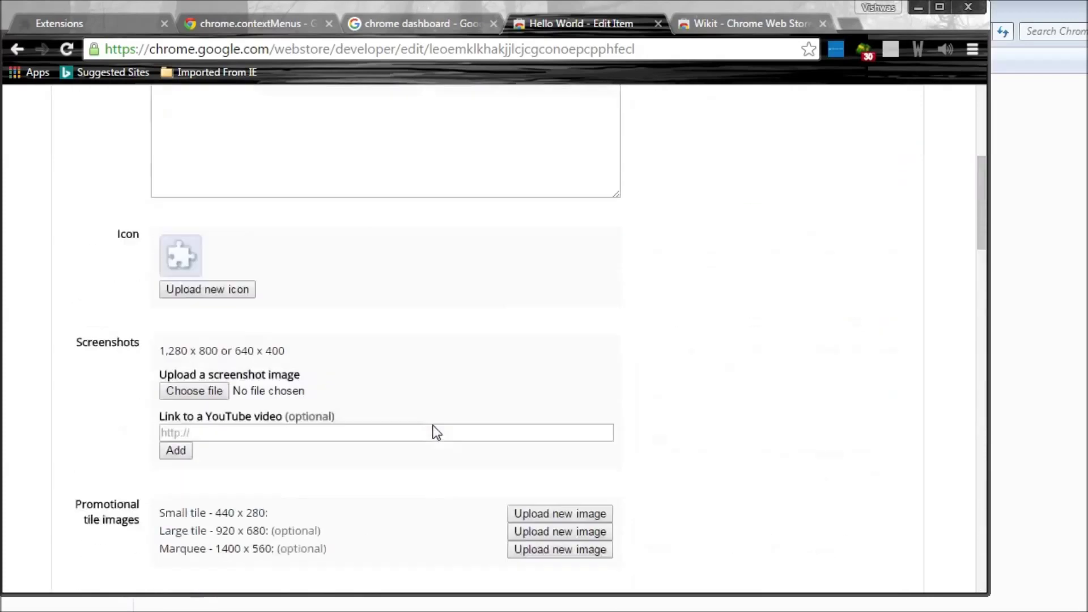
{"action": "scroll", "coordinate": [323, 464], "scroll_direction": "down", "scroll_amount": 1}
{"action": "scroll", "coordinate": [323, 465], "scroll_direction": "down", "scroll_amount": 1}
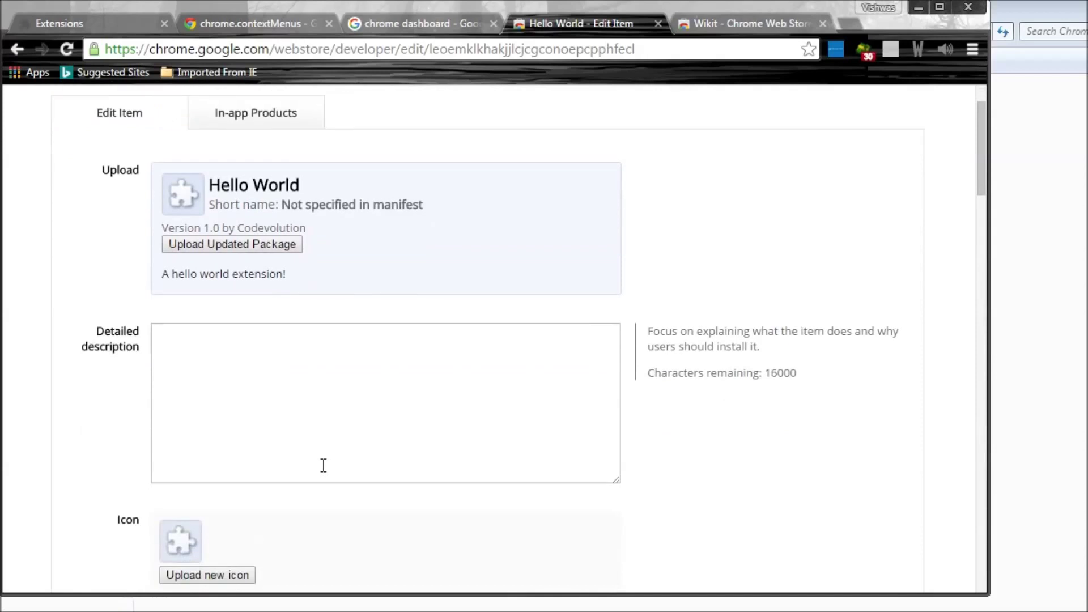
{"action": "left_click", "coordinate": [278, 408]}
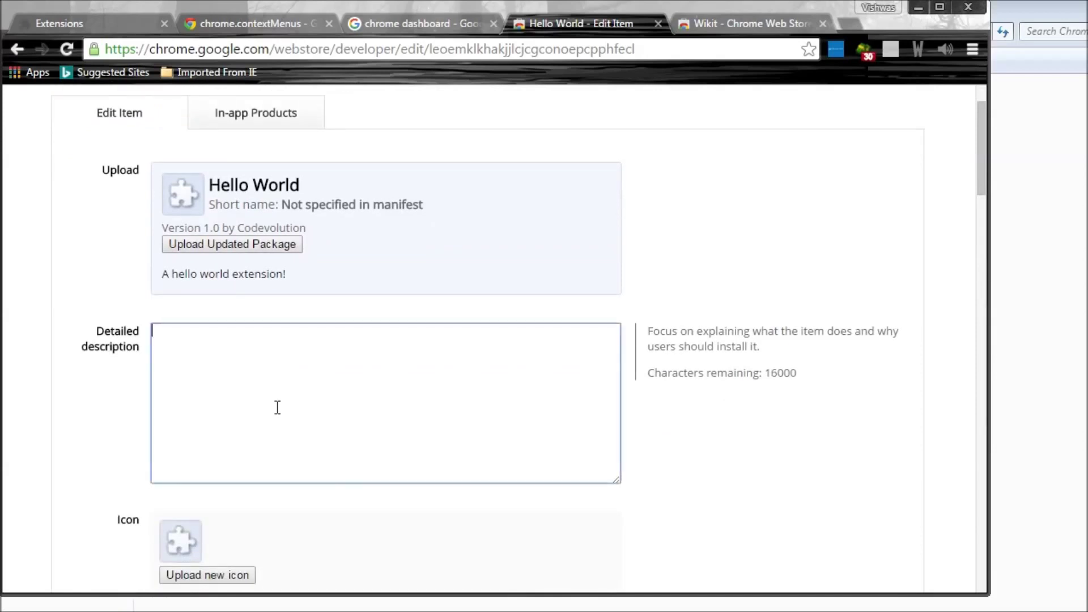
- Go to the bottom of the form and request a preview of the listing
{"action": "scroll", "coordinate": [277, 407], "scroll_direction": "down", "scroll_amount": 8}
{"action": "mouse_move", "coordinate": [144, 236]}
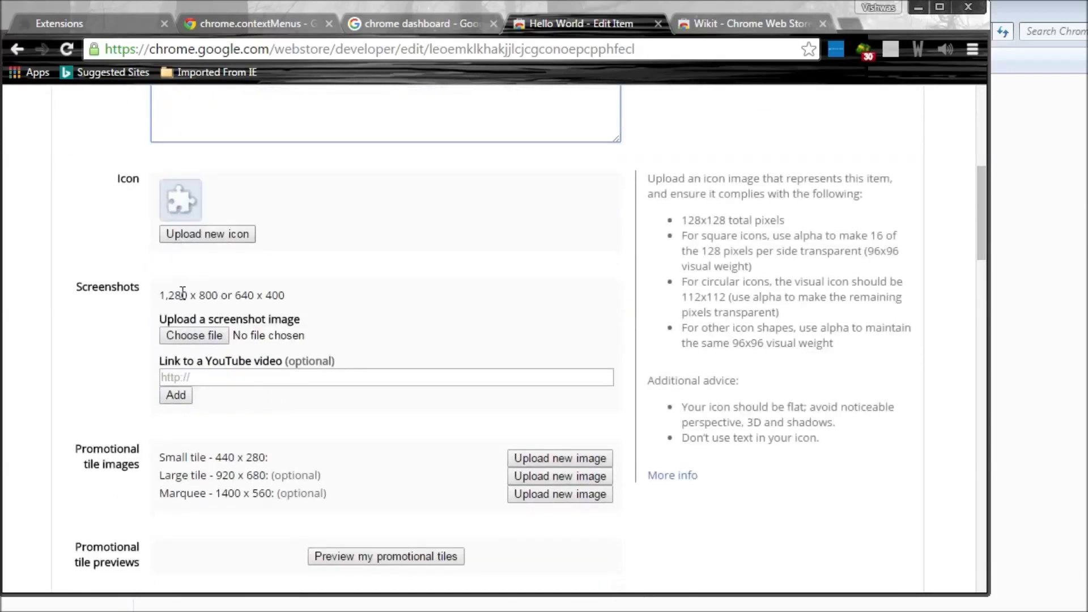
{"action": "scroll", "coordinate": [204, 282], "scroll_direction": "down", "scroll_amount": 9}
{"action": "scroll", "coordinate": [235, 280], "scroll_direction": "down", "scroll_amount": 13}
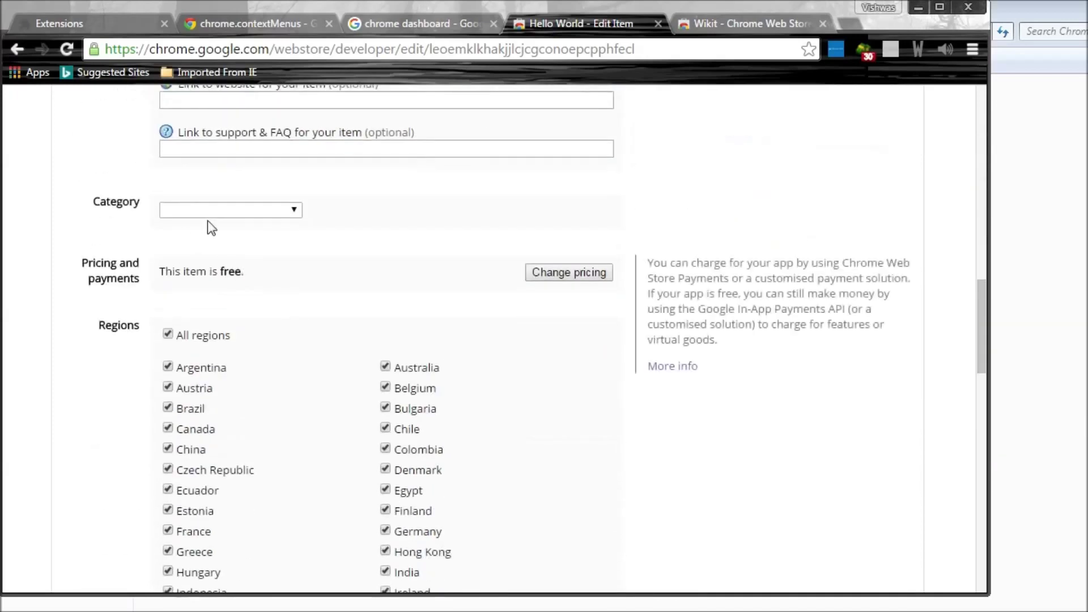
{"action": "scroll", "coordinate": [389, 421], "scroll_direction": "down", "scroll_amount": 10}
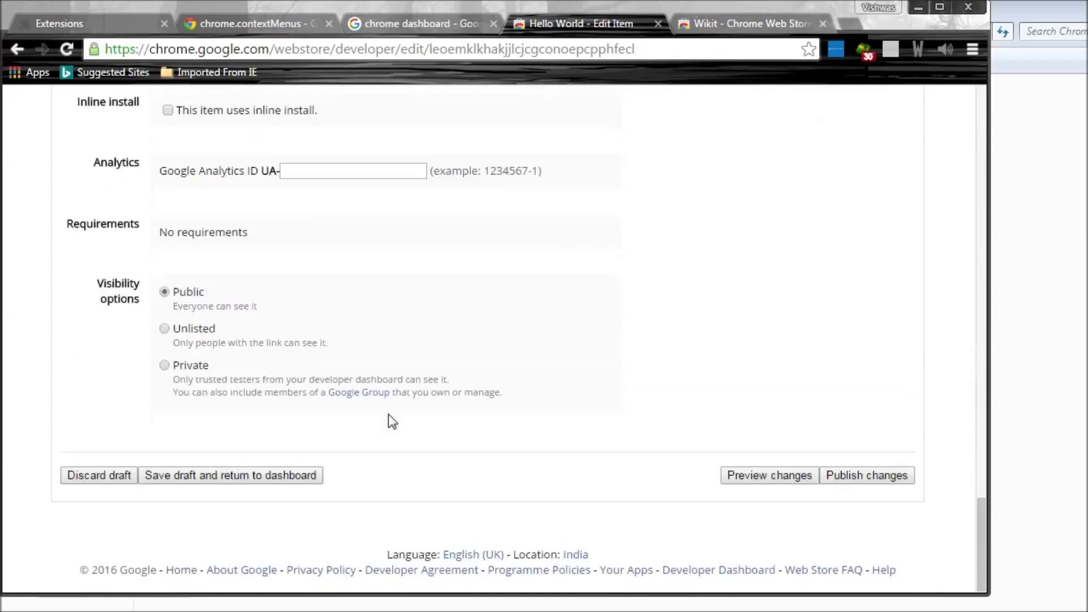
{"action": "scroll", "coordinate": [533, 470], "scroll_direction": "up", "scroll_amount": 15}
{"action": "scroll", "coordinate": [556, 495], "scroll_direction": "down", "scroll_amount": 15}
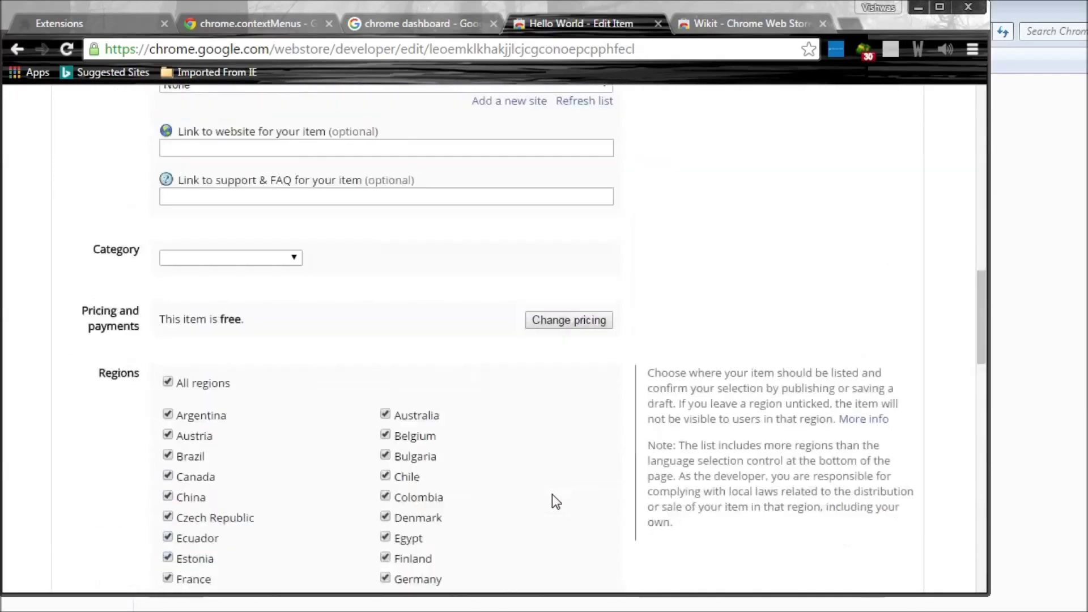
{"action": "left_click", "coordinate": [779, 479]}
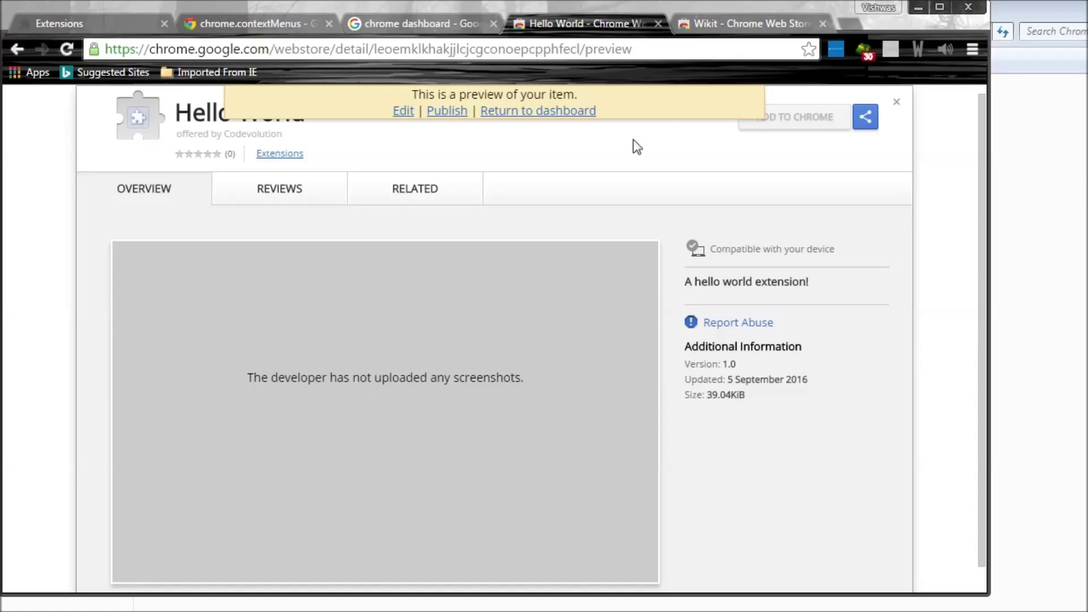
- Leave the Hello World preview and return to the dashboard listings
{"action": "left_click", "coordinate": [544, 111]}
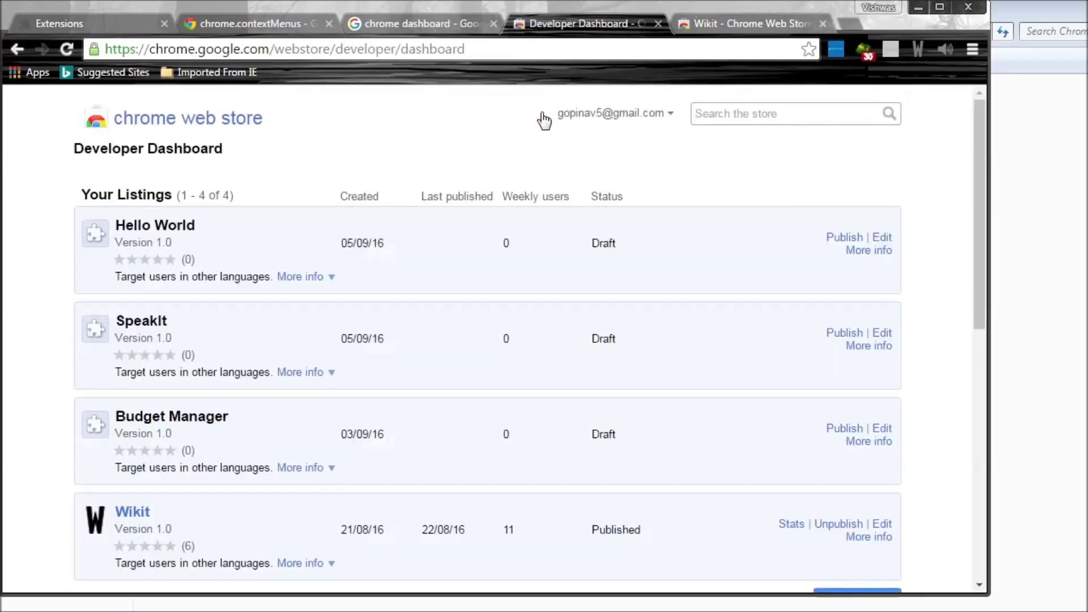
- Find the Hello World version 1.0 Draft row and open it for editing
{"action": "scroll", "coordinate": [463, 385], "scroll_direction": "down", "scroll_amount": 8}
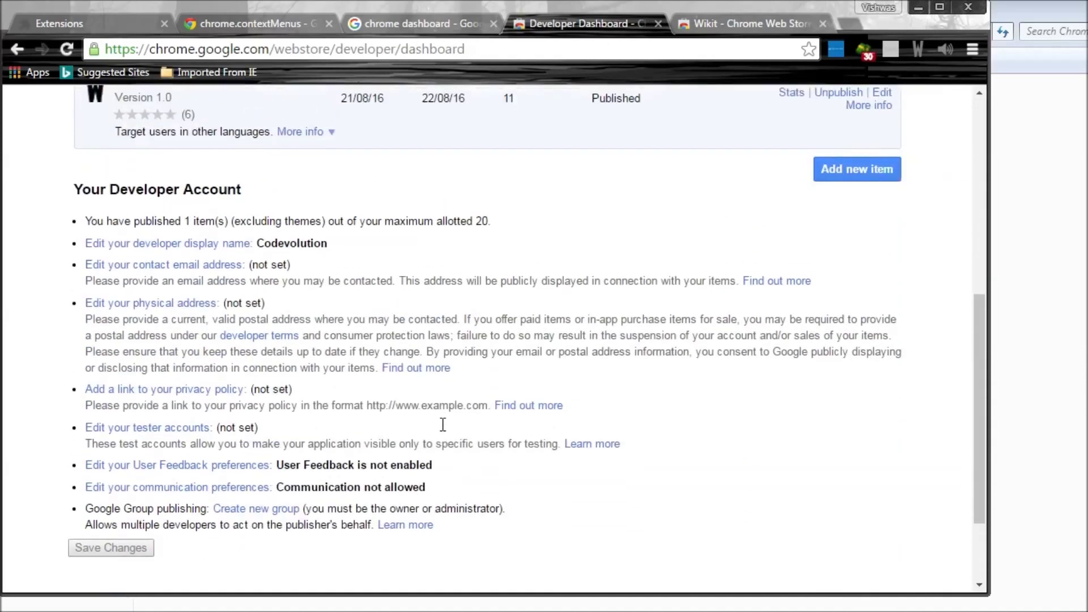
{"action": "scroll", "coordinate": [671, 301], "scroll_direction": "up", "scroll_amount": 5}
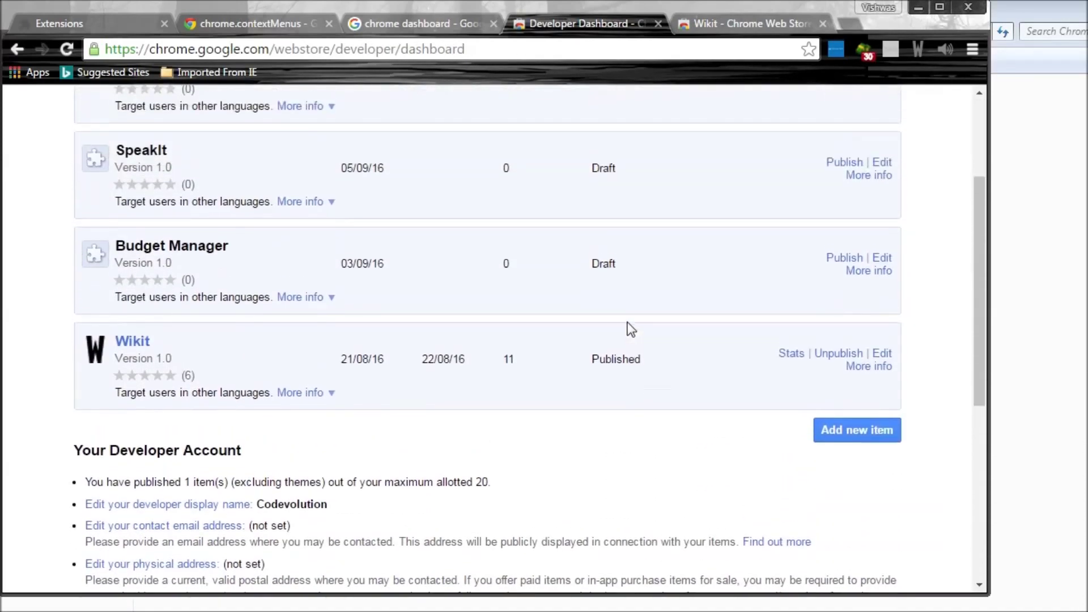
{"action": "scroll", "coordinate": [629, 328], "scroll_direction": "up", "scroll_amount": 2}
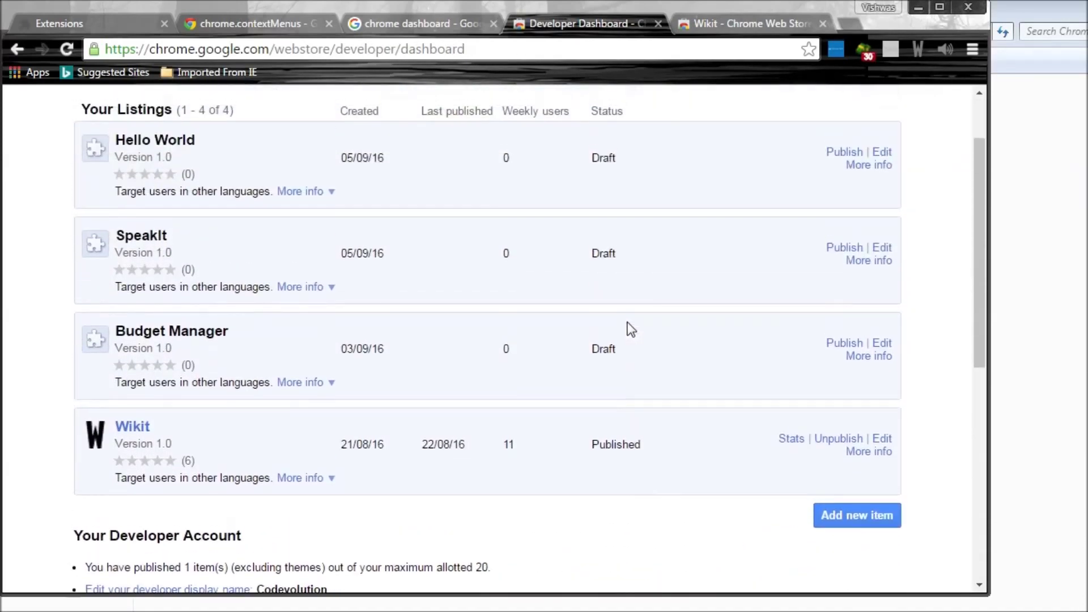
{"action": "left_click", "coordinate": [882, 152]}
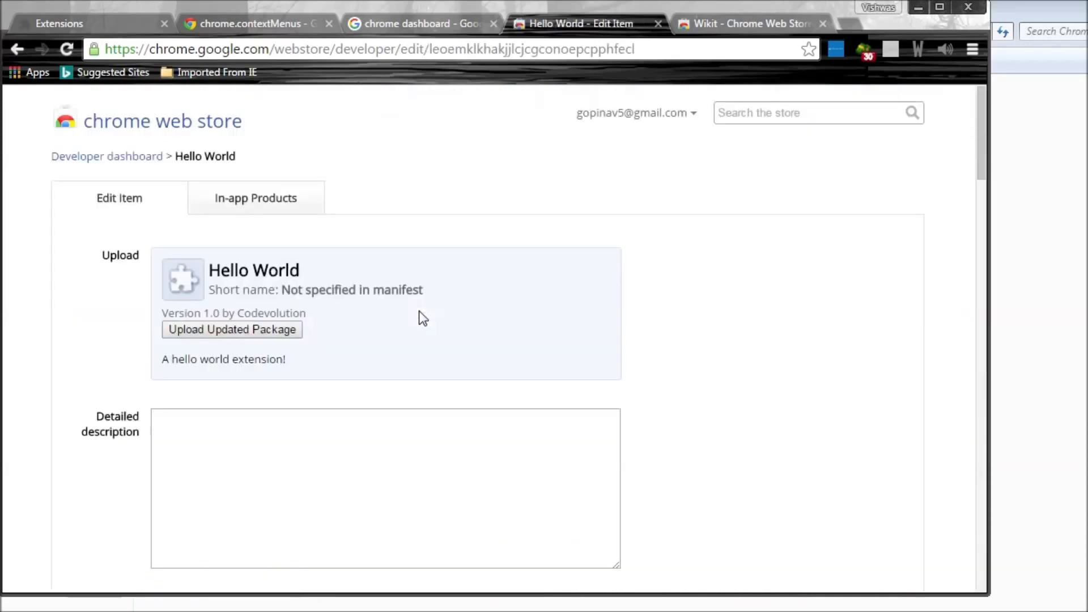
{"action": "scroll", "coordinate": [442, 339], "scroll_direction": "down", "scroll_amount": 2}
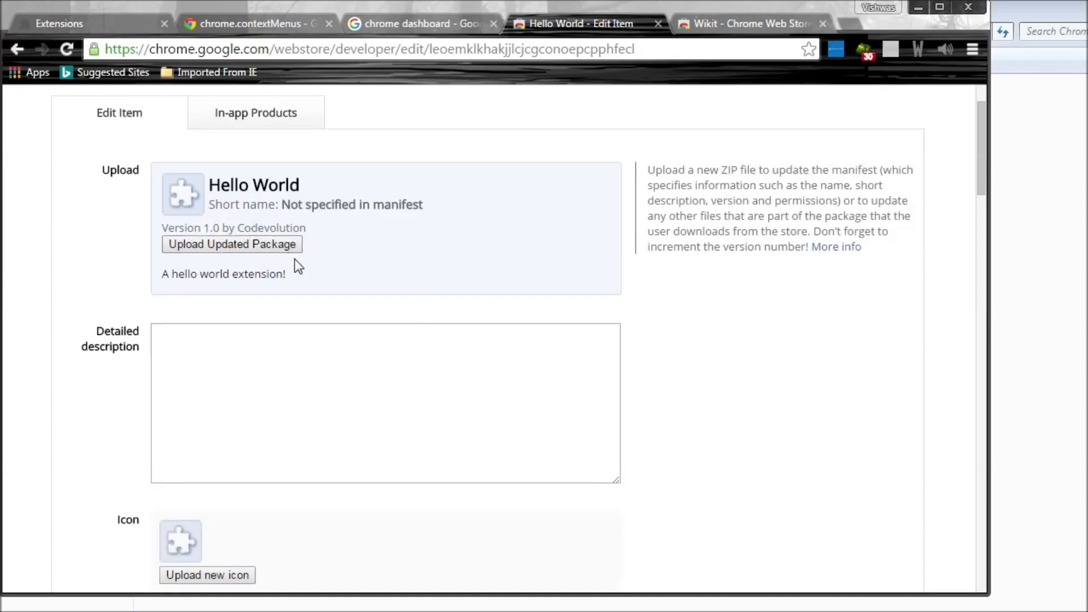
{"action": "scroll", "coordinate": [571, 340], "scroll_direction": "down", "scroll_amount": 3}
{"action": "scroll", "coordinate": [570, 341], "scroll_direction": "up", "scroll_amount": 3}
{"action": "scroll", "coordinate": [566, 335], "scroll_direction": "up", "scroll_amount": 2}
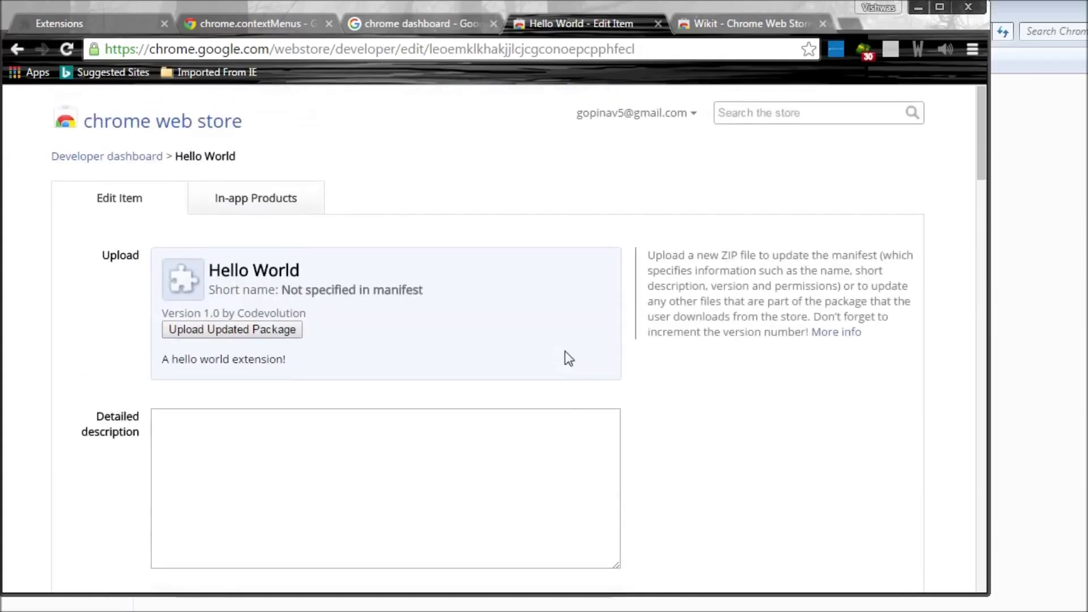